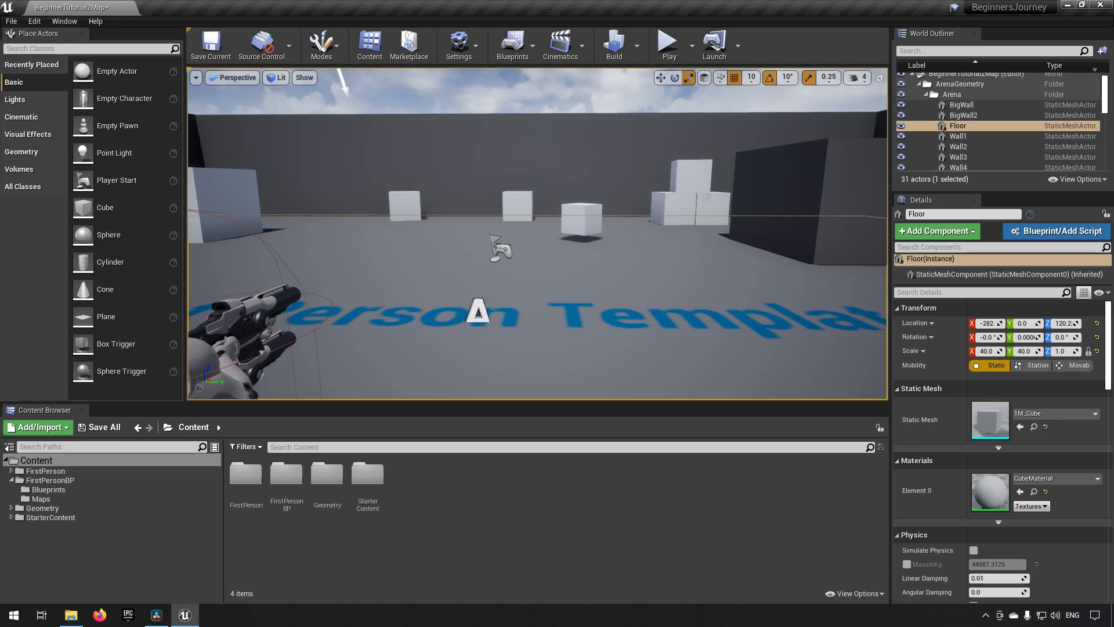
Examine the arena level from several angles by looking around and flying forward, backward and sideways through the scene.
{"action": "mouse_move", "coordinate": [537, 232]}
{"action": "right_mouse_down"}
{"action": "mouse_move", "coordinate": [586, 232]}
{"action": "mouse_move", "coordinate": [528, 233]}
{"action": "right_mouse_up"}
{"action": "right_click_drag", "start_coordinate": [266, 199], "coordinate": [348, 197]}
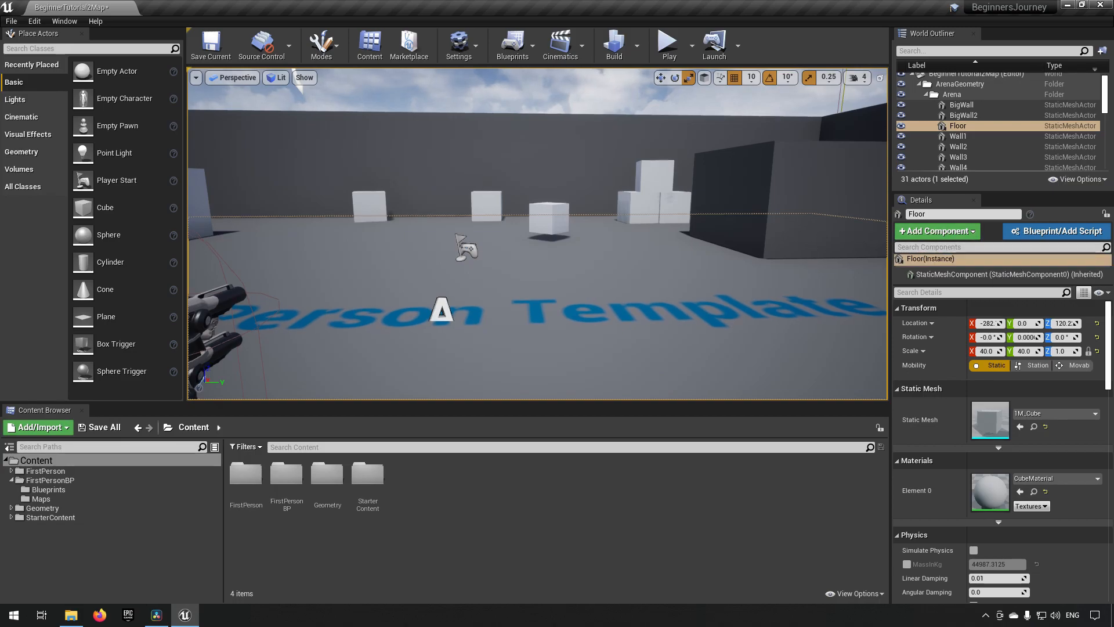
{"action": "right_click_drag", "start_coordinate": [794, 234], "coordinate": [809, 255]}
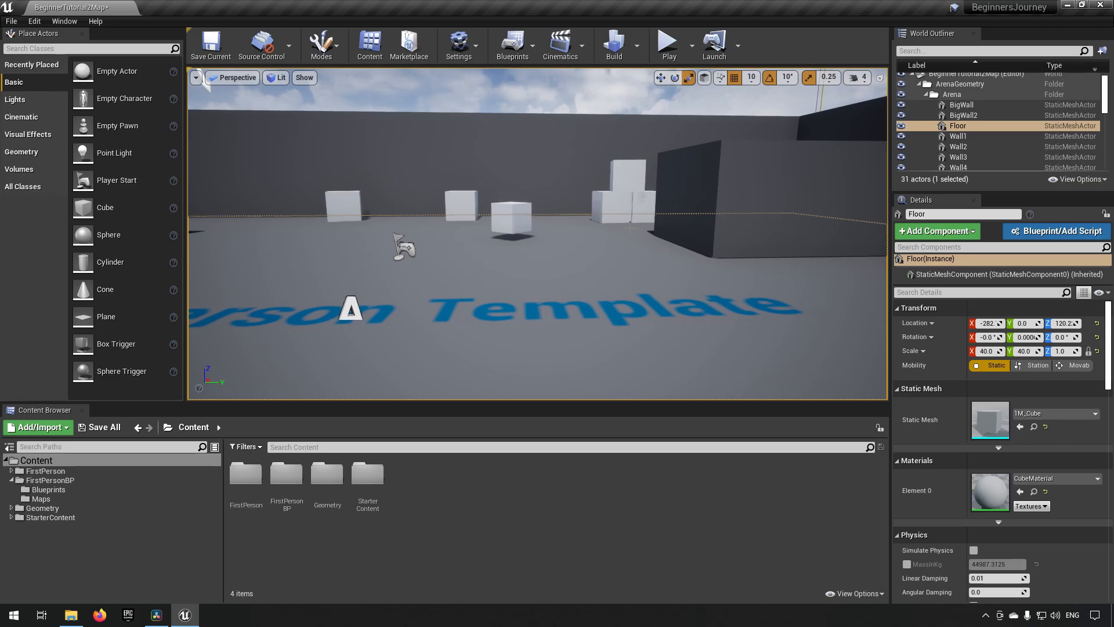
{"action": "right_click_drag", "start_coordinate": [631, 226], "coordinate": [475, 186]}
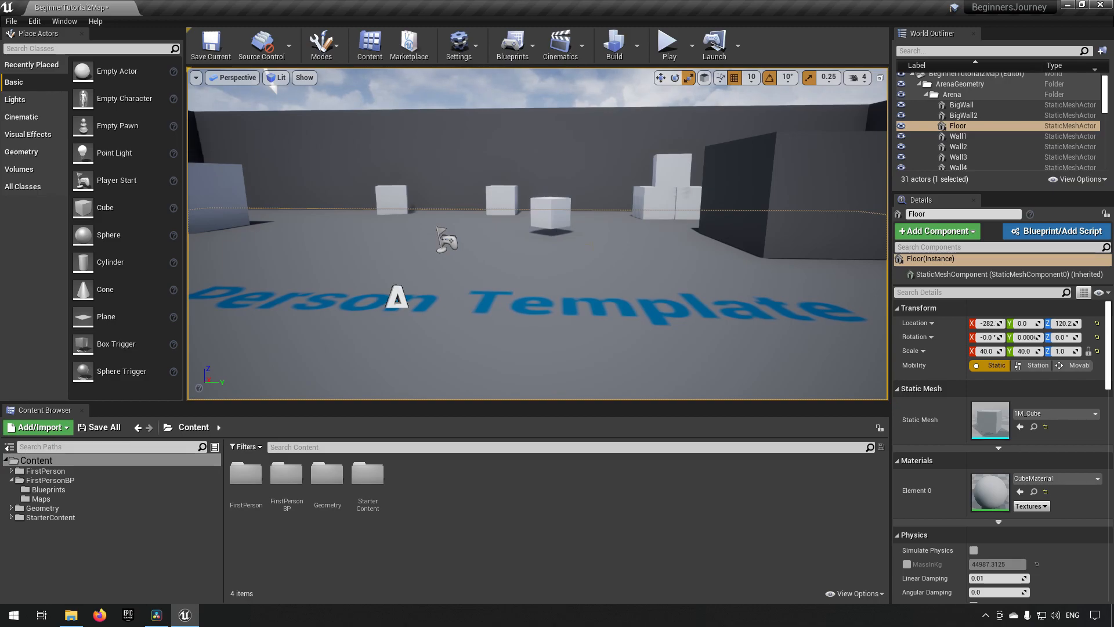
{"action": "right_click_drag", "start_coordinate": [538, 234], "coordinate": [580, 218]}
{"action": "key", "text": "d"}
{"action": "key", "text": "a"}
{"action": "key", "text": "w"}
{"action": "key", "text": "s"}
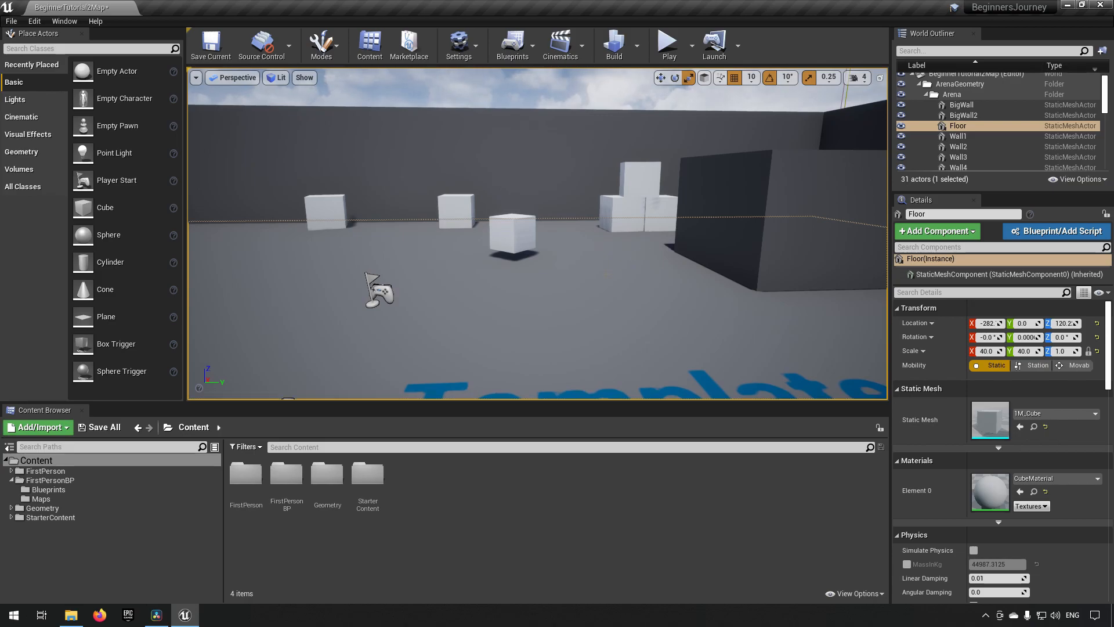
{"action": "right_click_drag", "start_coordinate": [288, 398], "coordinate": [287, 395]}
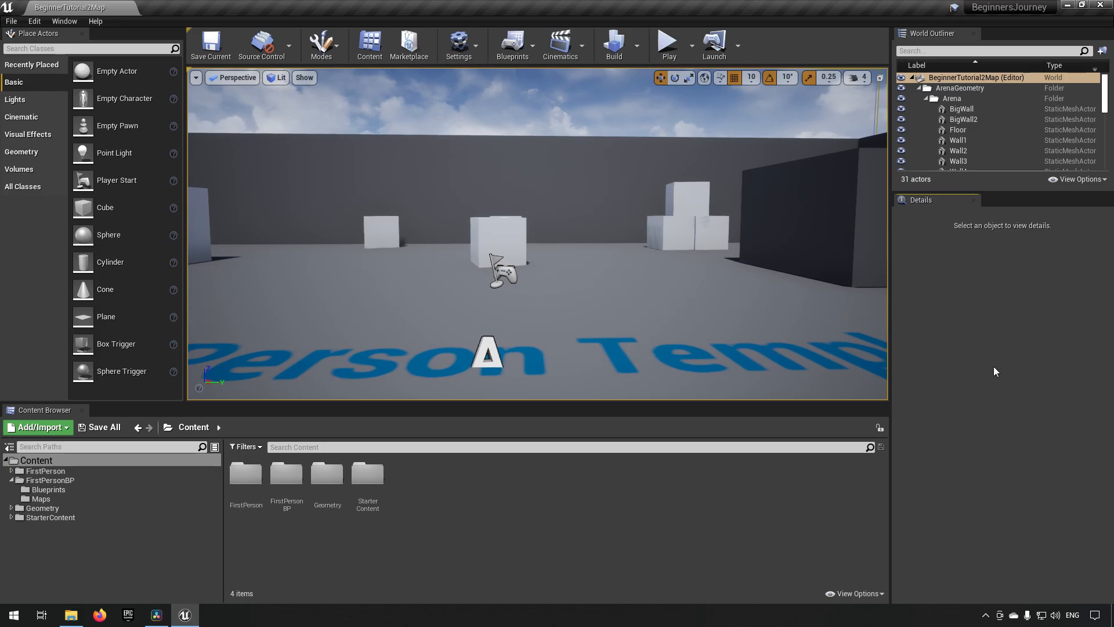
Select the cube directly behind the Player Start and move it along the Y axis to about -27.
{"action": "left_click", "coordinate": [506, 244]}
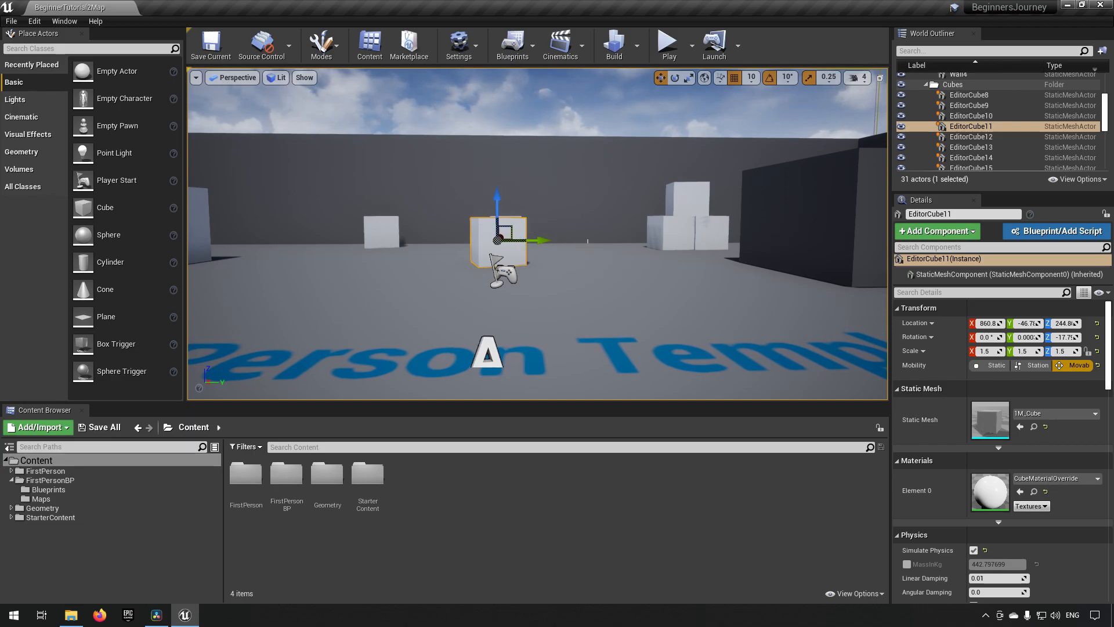
{"action": "right_click_drag", "start_coordinate": [605, 238], "coordinate": [494, 255]}
{"action": "key", "text": "w"}
{"action": "key", "text": "d"}
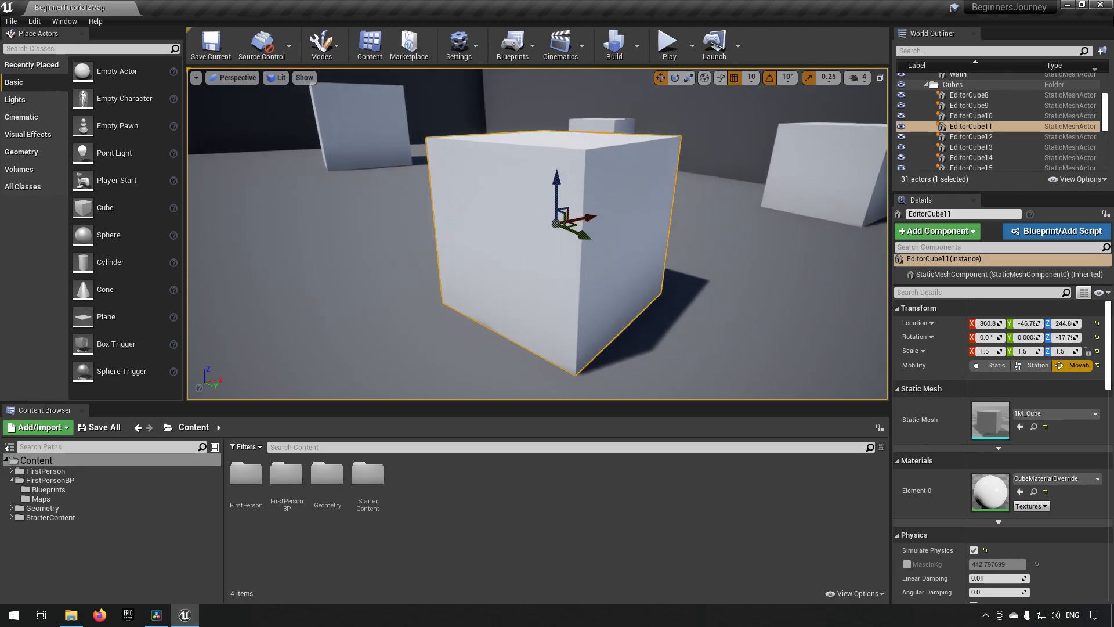
{"action": "right_click_drag", "start_coordinate": [373, 301], "coordinate": [373, 302]}
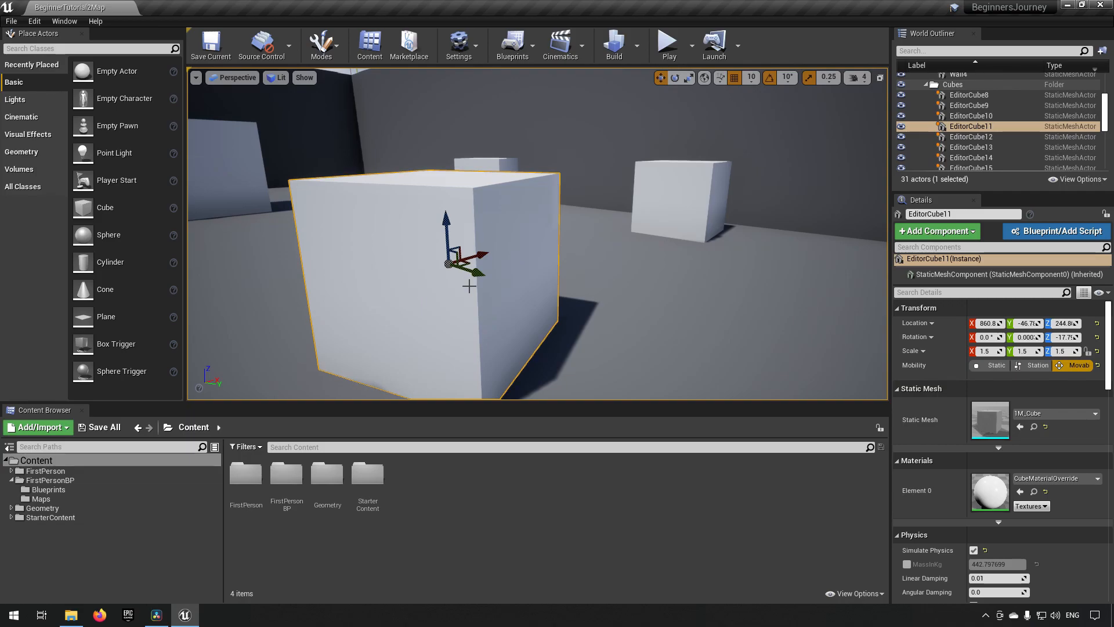
{"action": "right_click_drag", "start_coordinate": [495, 307], "coordinate": [495, 307]}
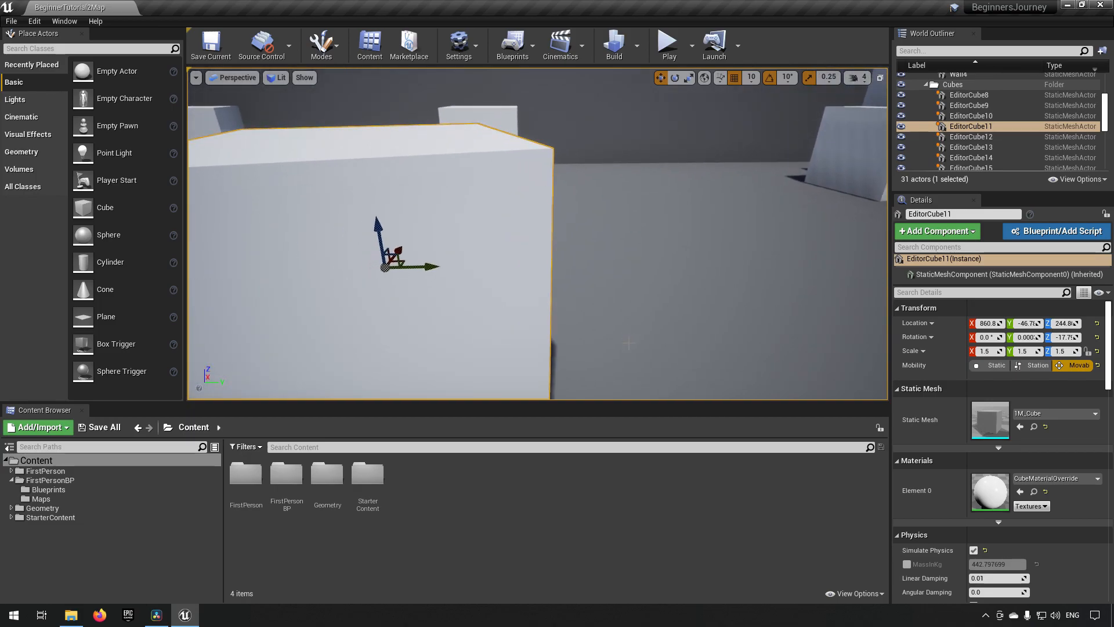
{"action": "right_click_drag", "start_coordinate": [440, 249], "coordinate": [440, 248]}
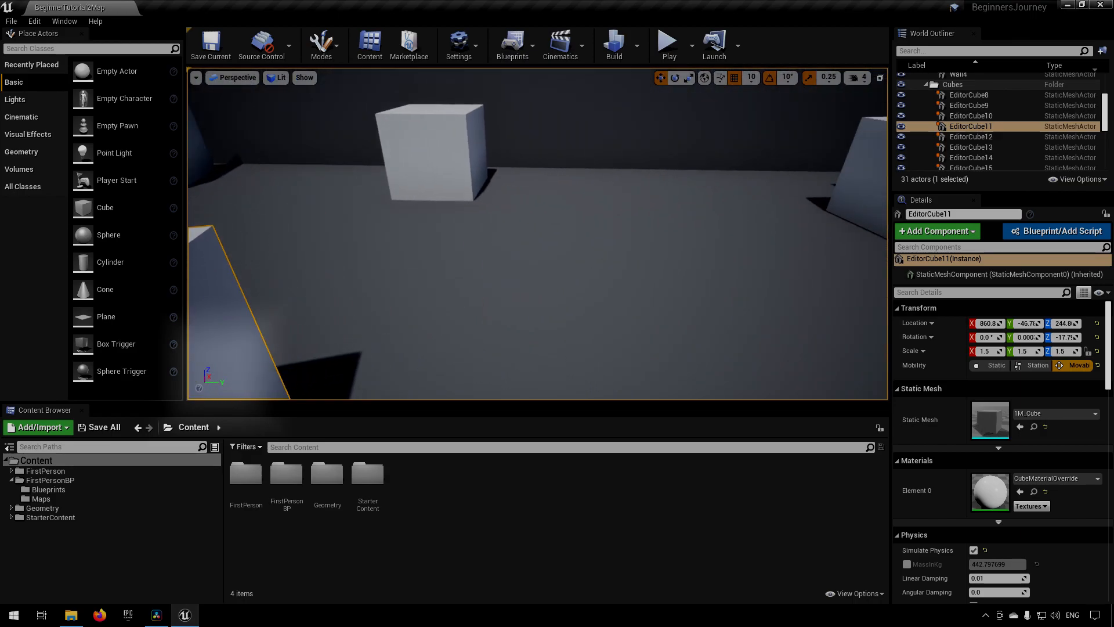
{"action": "right_click_drag", "start_coordinate": [537, 233], "coordinate": [458, 279]}
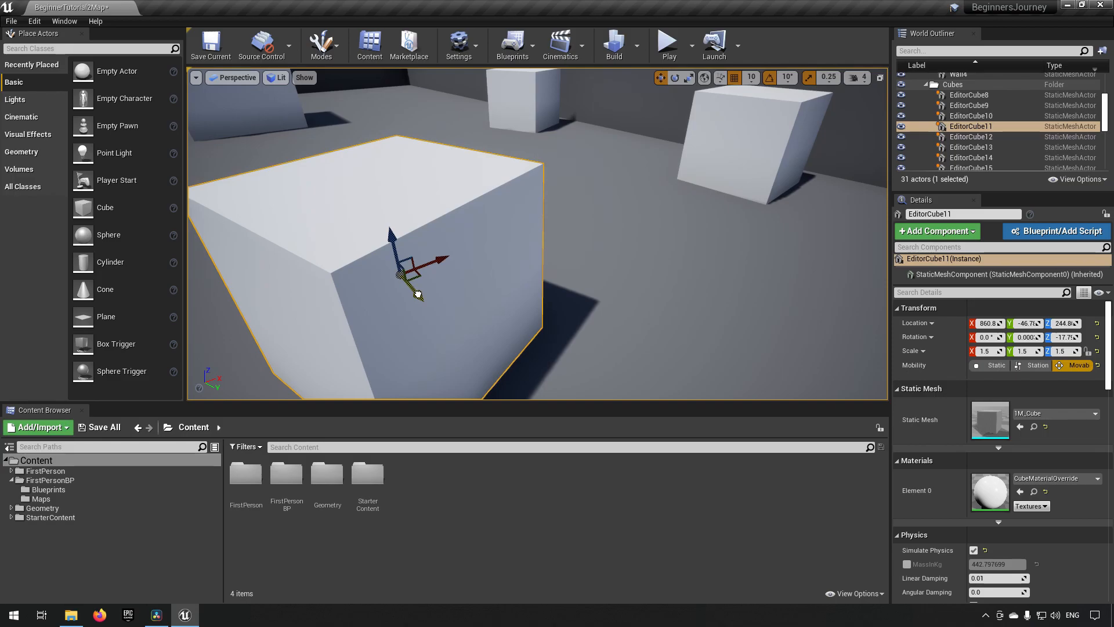
{"action": "left_click_drag", "start_coordinate": [415, 291], "coordinate": [433, 323]}
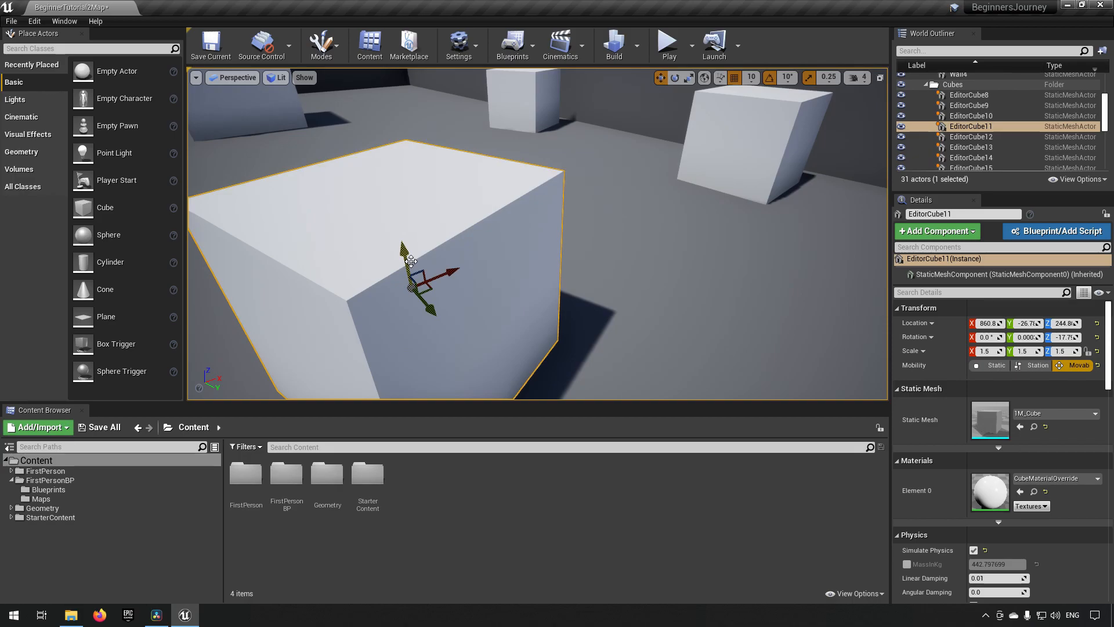
Move the selected cube along the X axis to about 781 and along the Y axis to about 73.
{"action": "mouse_move", "coordinate": [336, 241]}
{"action": "right_mouse_down"}
{"action": "mouse_move", "coordinate": [407, 244]}
{"action": "mouse_move", "coordinate": [343, 242]}
{"action": "right_mouse_up"}
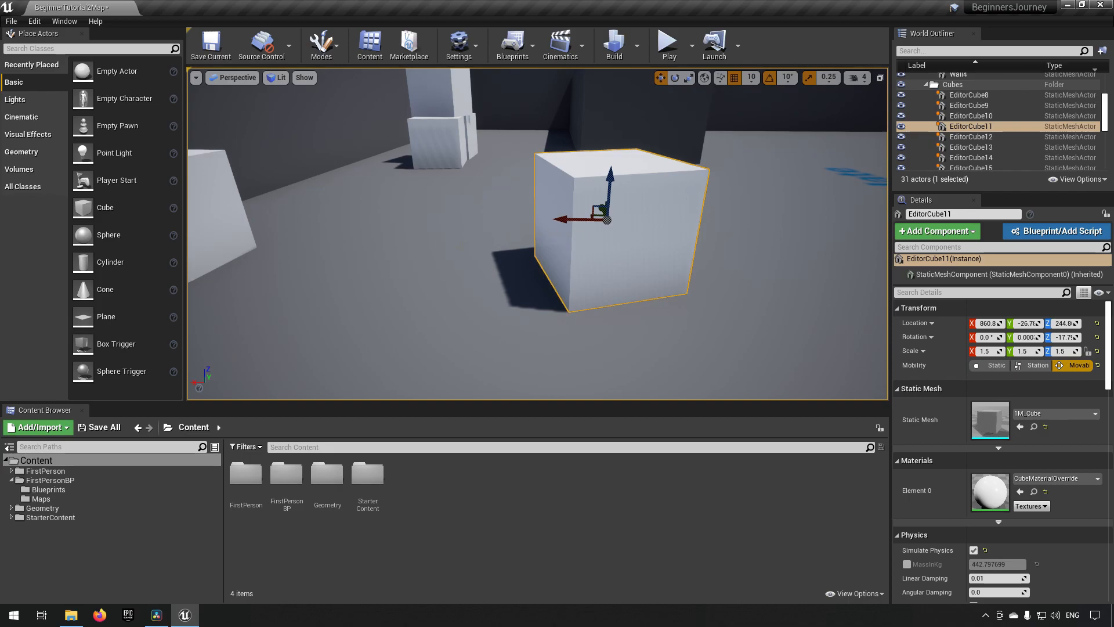
{"action": "left_click_drag", "start_coordinate": [571, 221], "coordinate": [465, 228]}
{"action": "key", "text": "f"}
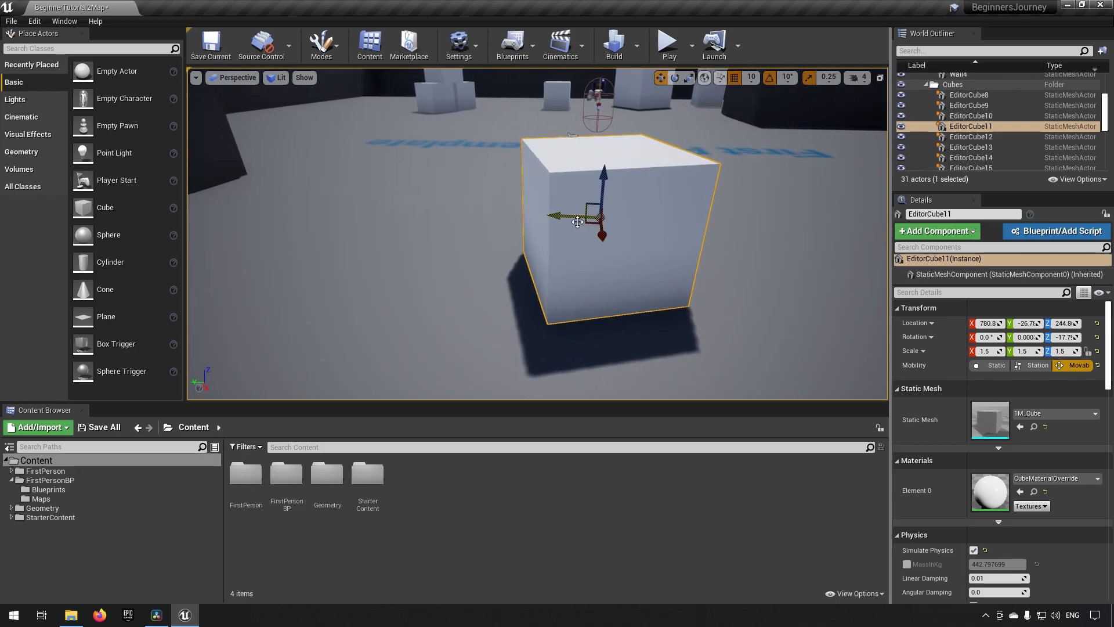
{"action": "left_click_drag", "start_coordinate": [564, 221], "coordinate": [486, 239]}
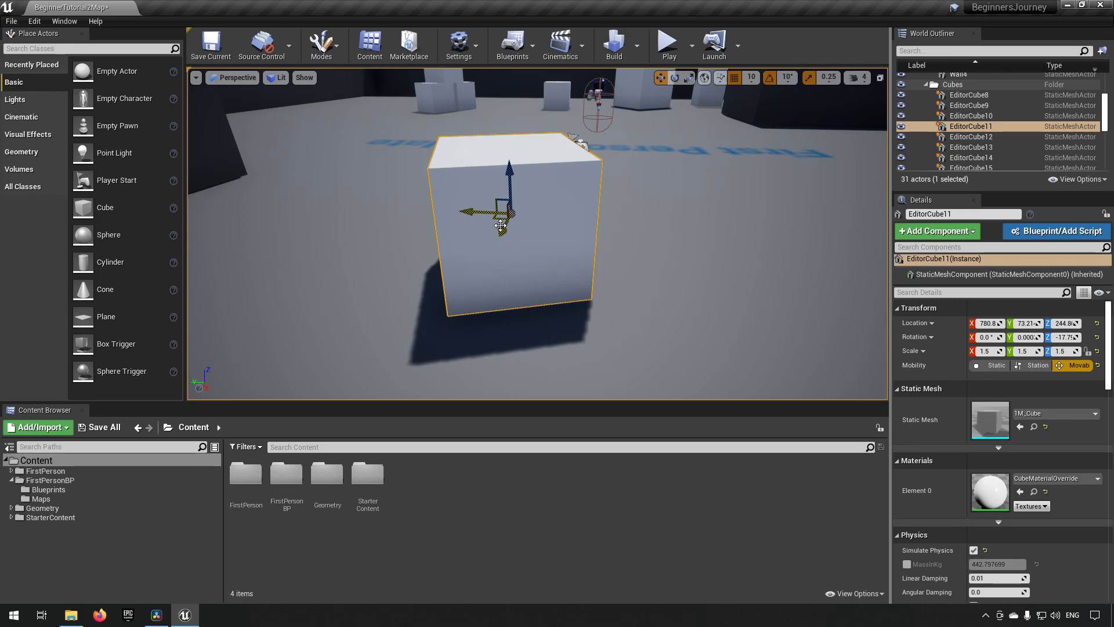
Move the cube along its two-axis planes and freely on all axes, to about X 812, Y 55, Z 246.
{"action": "left_click_drag", "start_coordinate": [500, 226], "coordinate": [578, 277]}
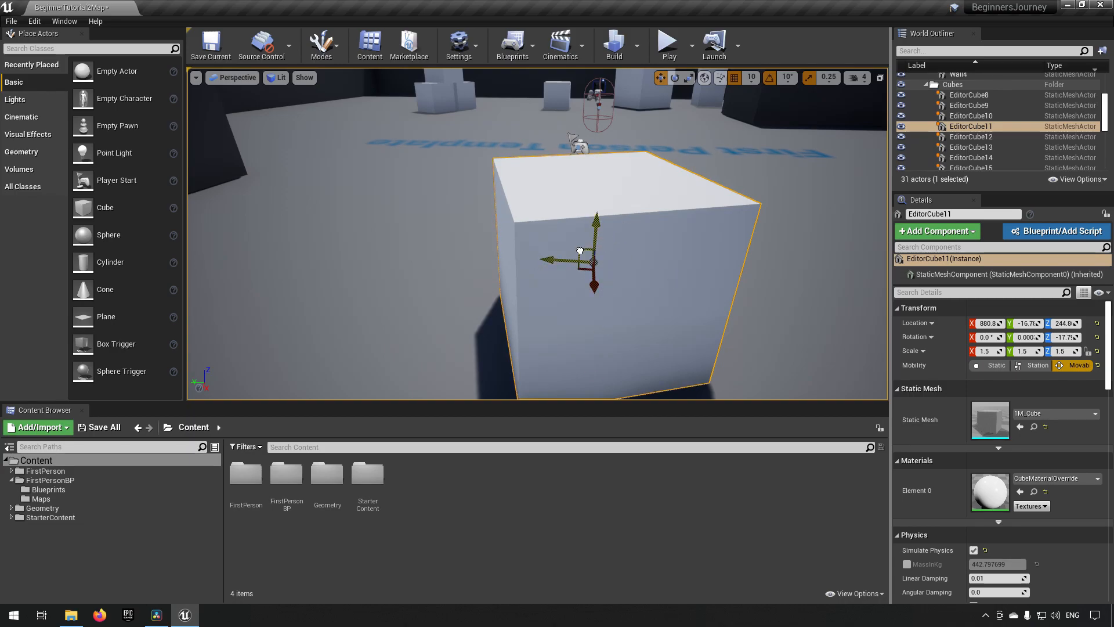
{"action": "left_click_drag", "start_coordinate": [579, 250], "coordinate": [510, 258]}
{"action": "right_click_drag", "start_coordinate": [514, 259], "coordinate": [784, 265]}
{"action": "left_click_drag", "start_coordinate": [447, 282], "coordinate": [402, 252]}
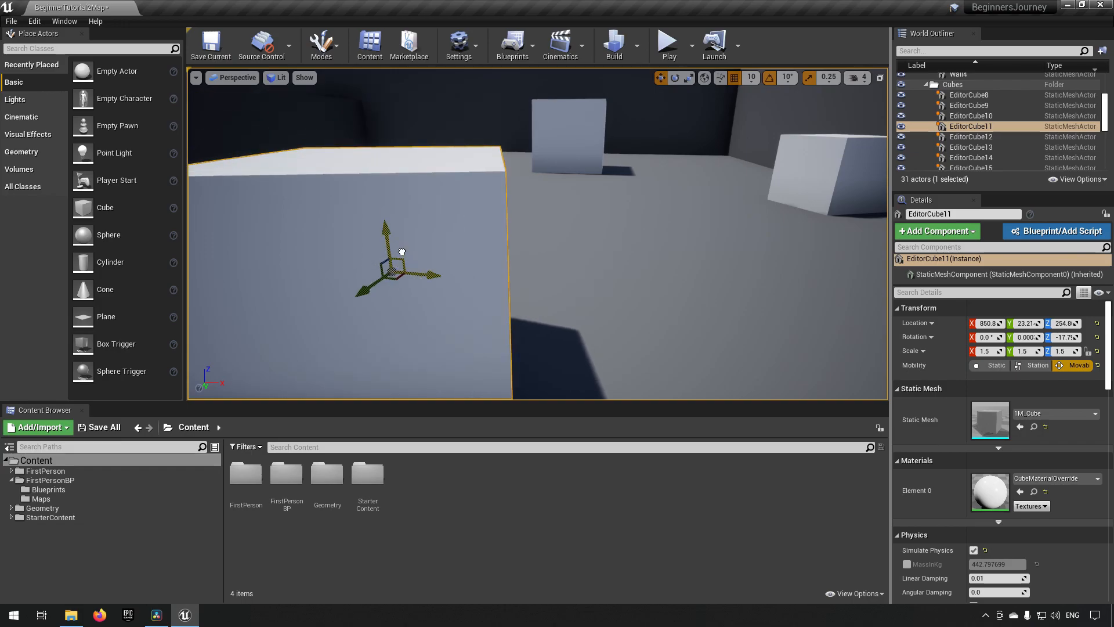
{"action": "right_click_drag", "start_coordinate": [435, 252], "coordinate": [369, 278]}
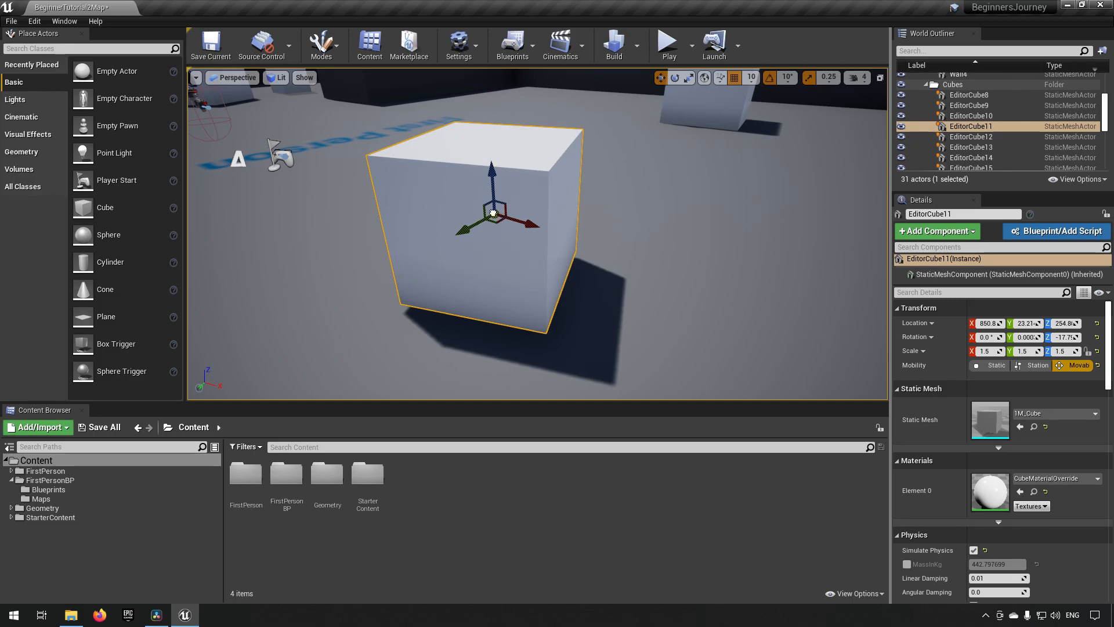
{"action": "mouse_move", "coordinate": [440, 217]}
{"action": "left_mouse_down"}
{"action": "mouse_move", "coordinate": [381, 151]}
{"action": "mouse_move", "coordinate": [813, 191]}
{"action": "mouse_move", "coordinate": [786, 242]}
{"action": "mouse_move", "coordinate": [603, 293]}
{"action": "mouse_move", "coordinate": [398, 186]}
{"action": "mouse_move", "coordinate": [249, 224]}
{"action": "mouse_move", "coordinate": [436, 220]}
{"action": "mouse_move", "coordinate": [460, 177]}
{"action": "mouse_move", "coordinate": [385, 180]}
{"action": "mouse_move", "coordinate": [449, 231]}
{"action": "left_mouse_up"}
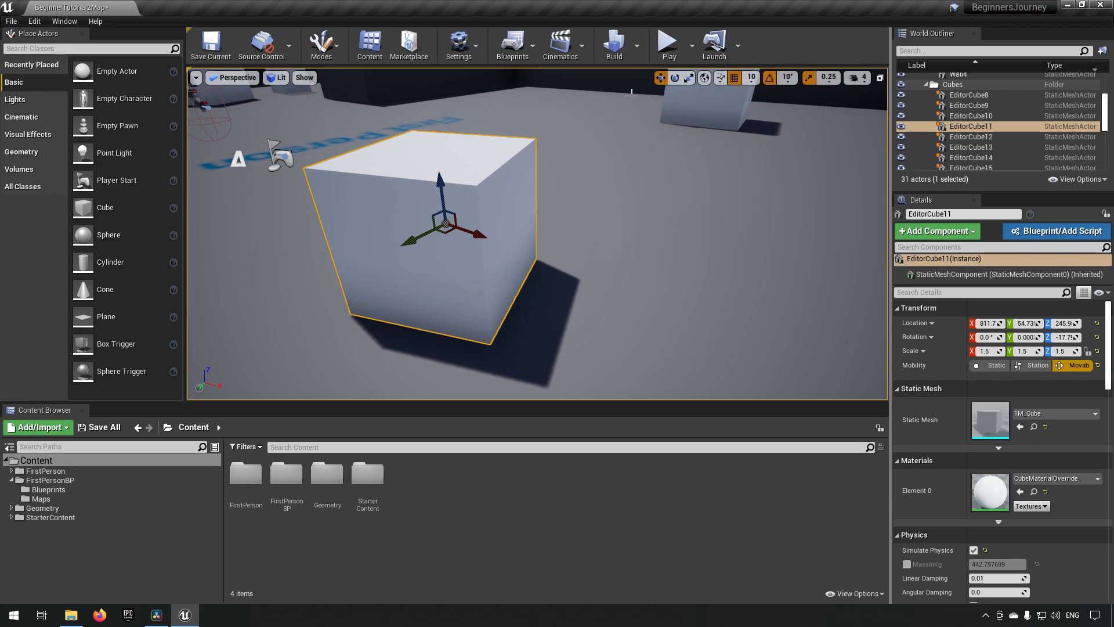
Rotate the cube around its X and Z axes, ending at about -108° around Z.
{"action": "left_click", "coordinate": [675, 79]}
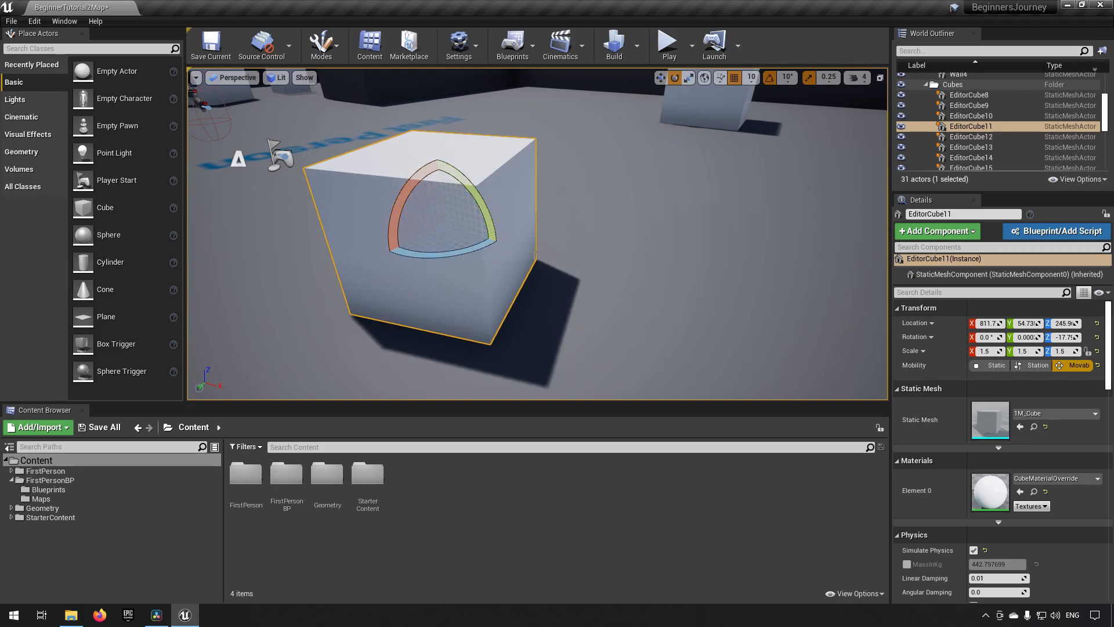
{"action": "right_click_drag", "start_coordinate": [441, 209], "coordinate": [418, 219]}
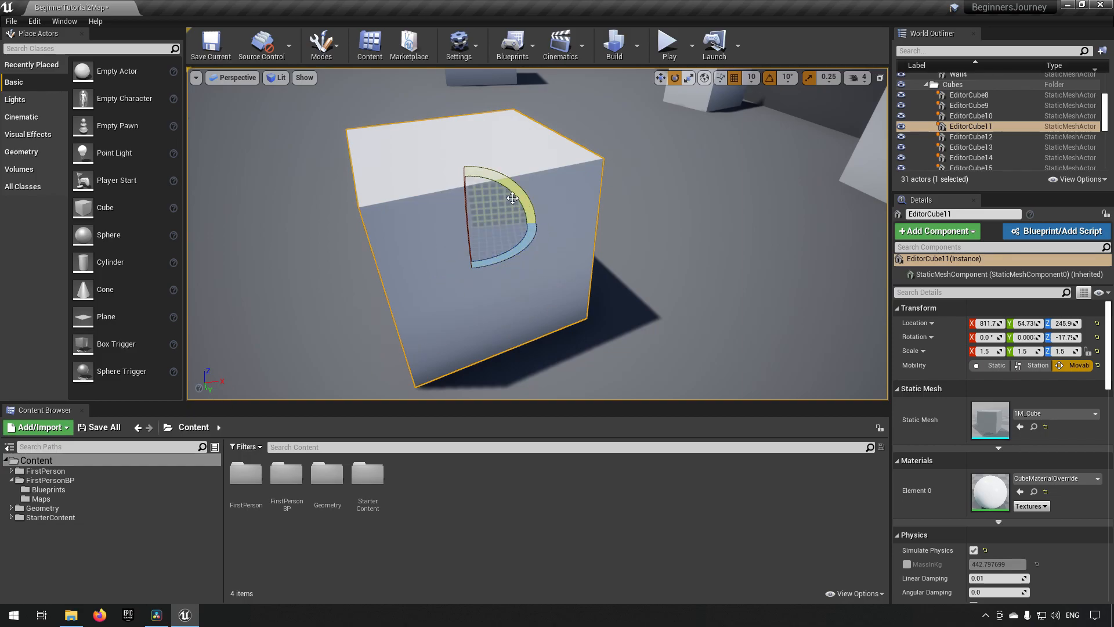
{"action": "left_click_drag", "start_coordinate": [513, 198], "coordinate": [447, 203], "text": "alt"}
{"action": "left_click_drag", "start_coordinate": [539, 279], "coordinate": [516, 277], "text": "alt"}
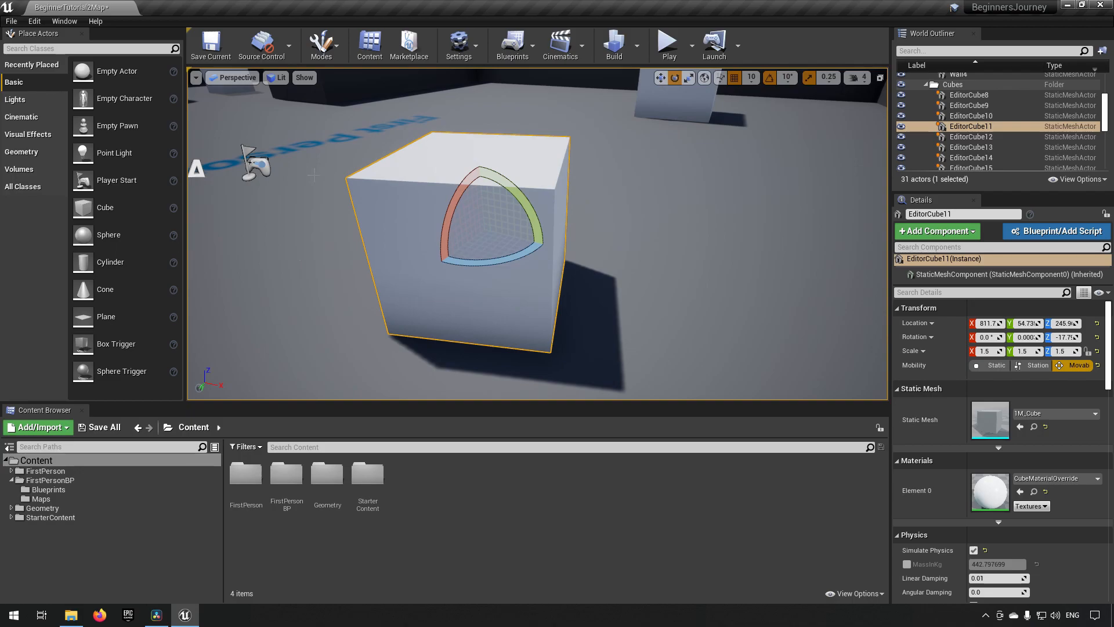
{"action": "left_click_drag", "start_coordinate": [491, 264], "coordinate": [539, 281]}
{"action": "left_click_drag", "start_coordinate": [459, 195], "coordinate": [476, 154]}
{"action": "left_click_drag", "start_coordinate": [489, 267], "coordinate": [429, 270]}
Scale the cube along only its X axis to 1.75.
{"action": "left_click_drag", "start_coordinate": [540, 211], "coordinate": [501, 218], "text": "alt"}
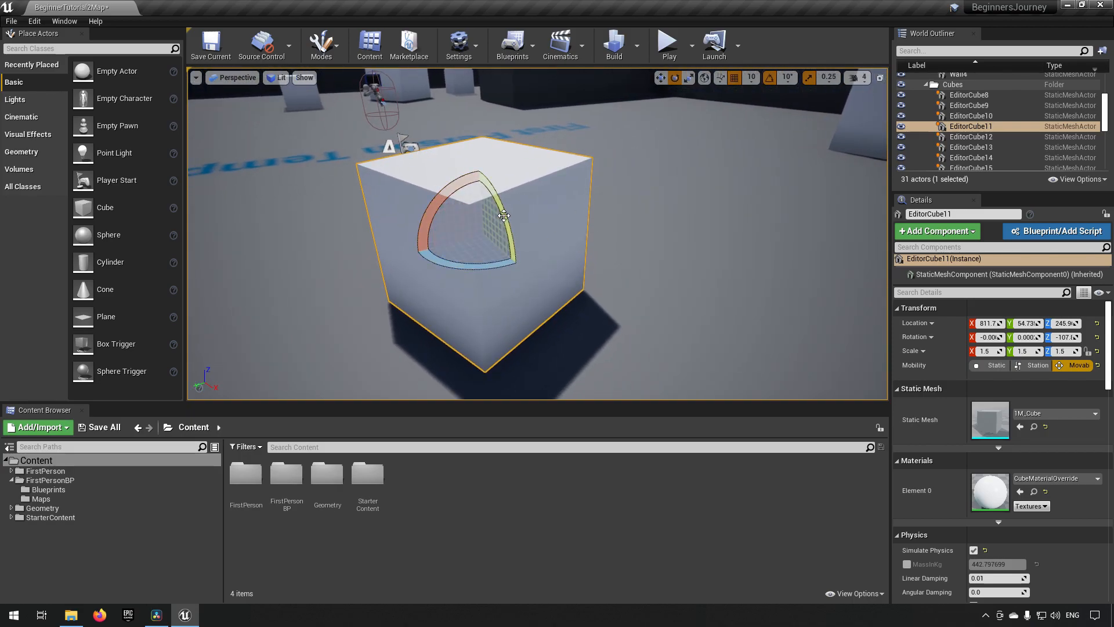
{"action": "mouse_move", "coordinate": [499, 218]}
{"action": "left_mouse_down", "text": "alt"}
{"action": "mouse_move", "coordinate": [493, 191]}
{"action": "mouse_move", "coordinate": [497, 208]}
{"action": "left_mouse_up", "text": "alt"}
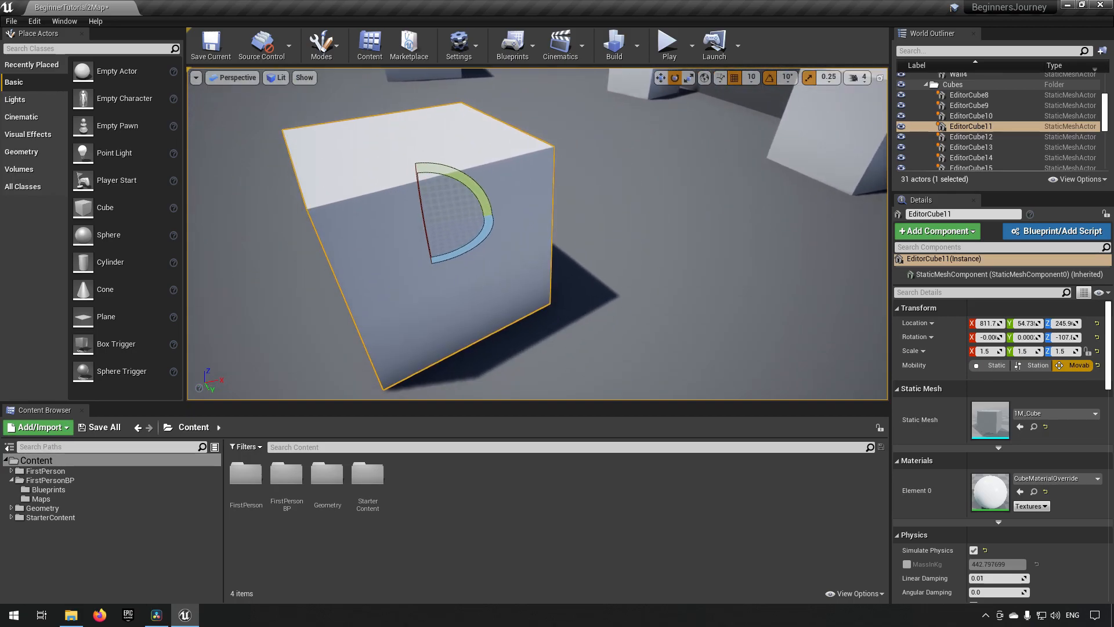
{"action": "left_click", "coordinate": [689, 79]}
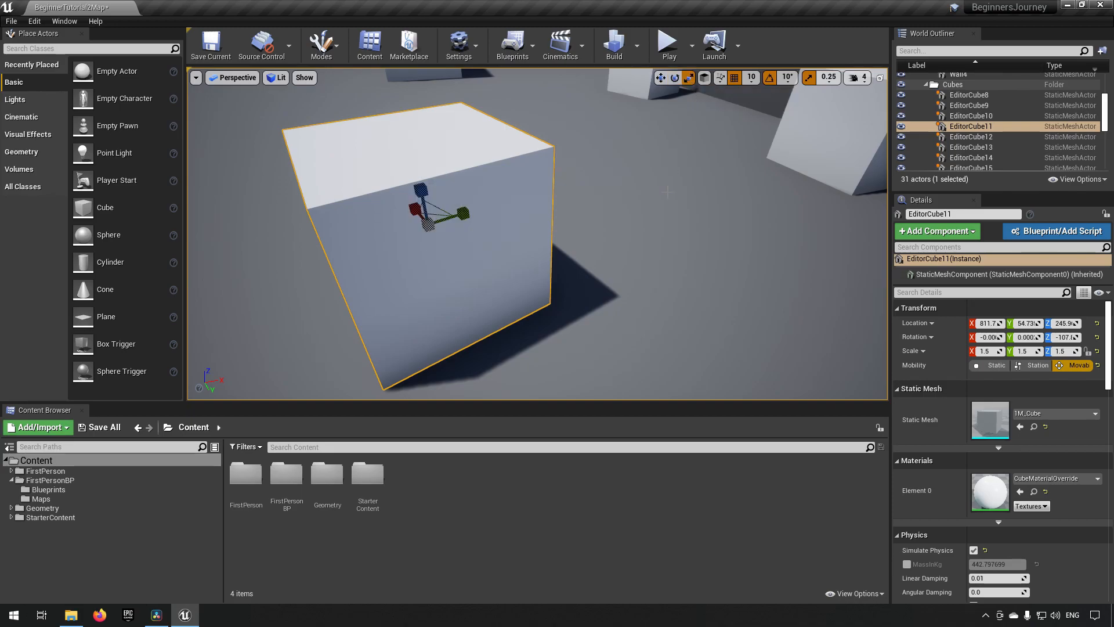
{"action": "right_click_drag", "start_coordinate": [680, 243], "coordinate": [598, 244]}
{"action": "key", "text": "d"}
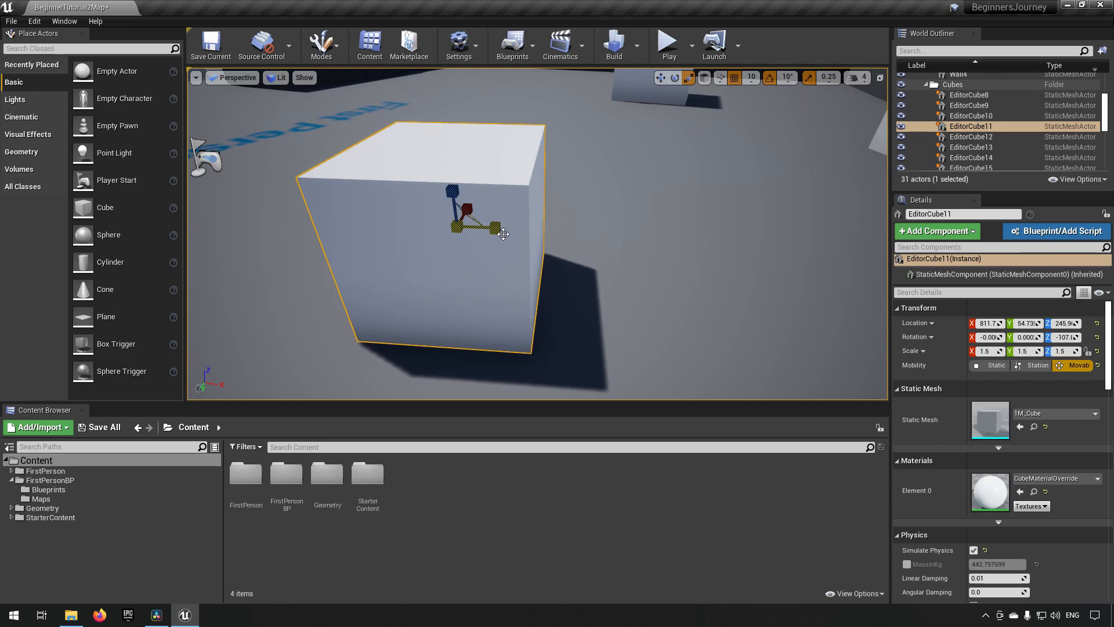
{"action": "mouse_move", "coordinate": [504, 234]}
{"action": "left_mouse_down"}
{"action": "mouse_move", "coordinate": [601, 234]}
{"action": "mouse_move", "coordinate": [438, 234]}
{"action": "mouse_move", "coordinate": [503, 234]}
{"action": "left_mouse_up"}
{"action": "right_click_drag", "start_coordinate": [503, 231], "coordinate": [226, 194]}
{"action": "key", "text": "d"}
{"action": "key", "text": "s"}
{"action": "key", "text": "w"}
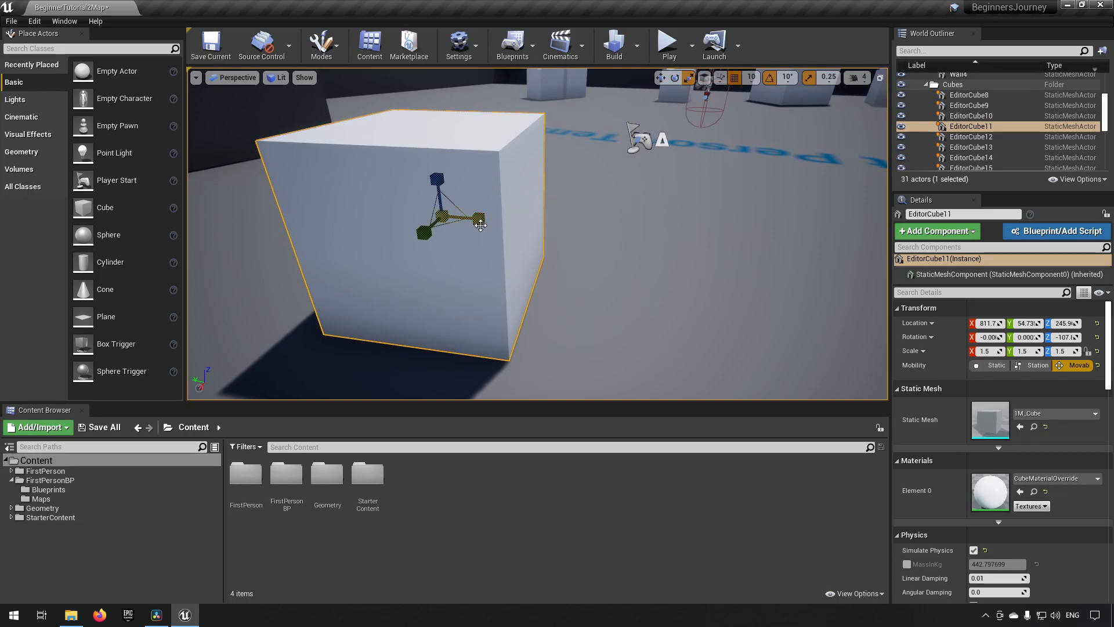
{"action": "left_click_drag", "start_coordinate": [480, 226], "coordinate": [542, 227]}
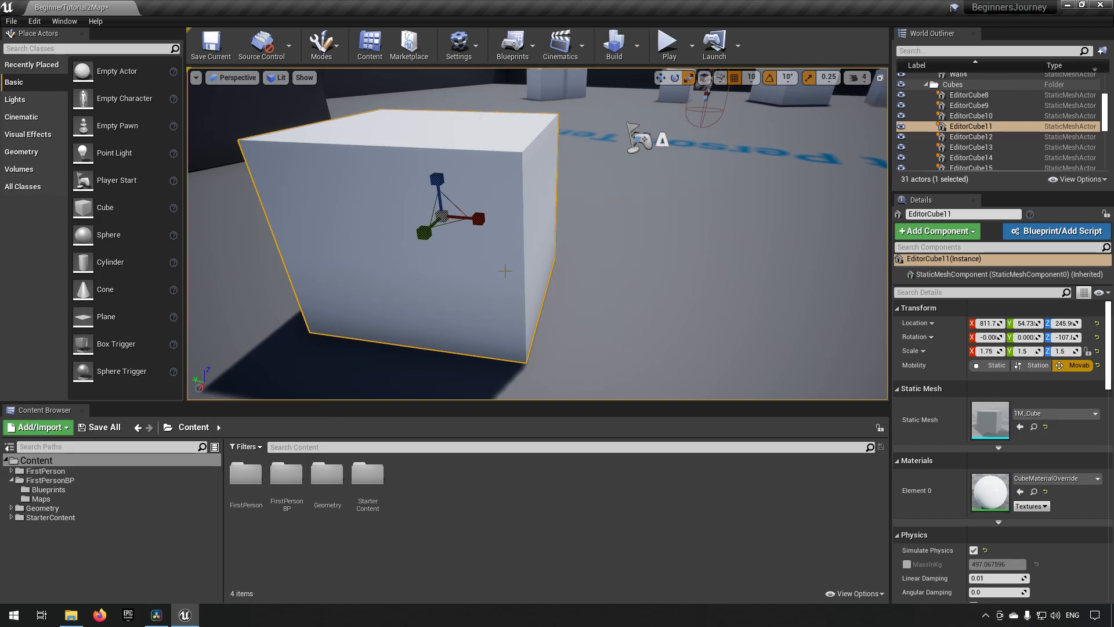
Scale the cube on X and Y together to 2.0 and 1.75, and on all axes to 2.25, 2.0 and 1.75.
{"action": "right_click_drag", "start_coordinate": [521, 256], "coordinate": [496, 285]}
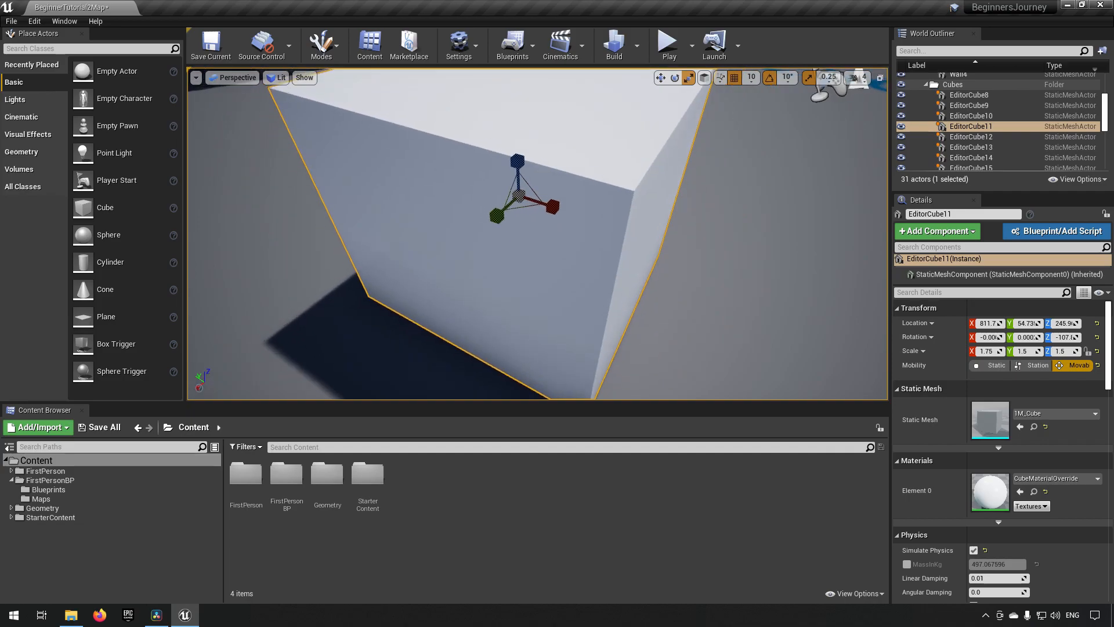
{"action": "key", "text": "f"}
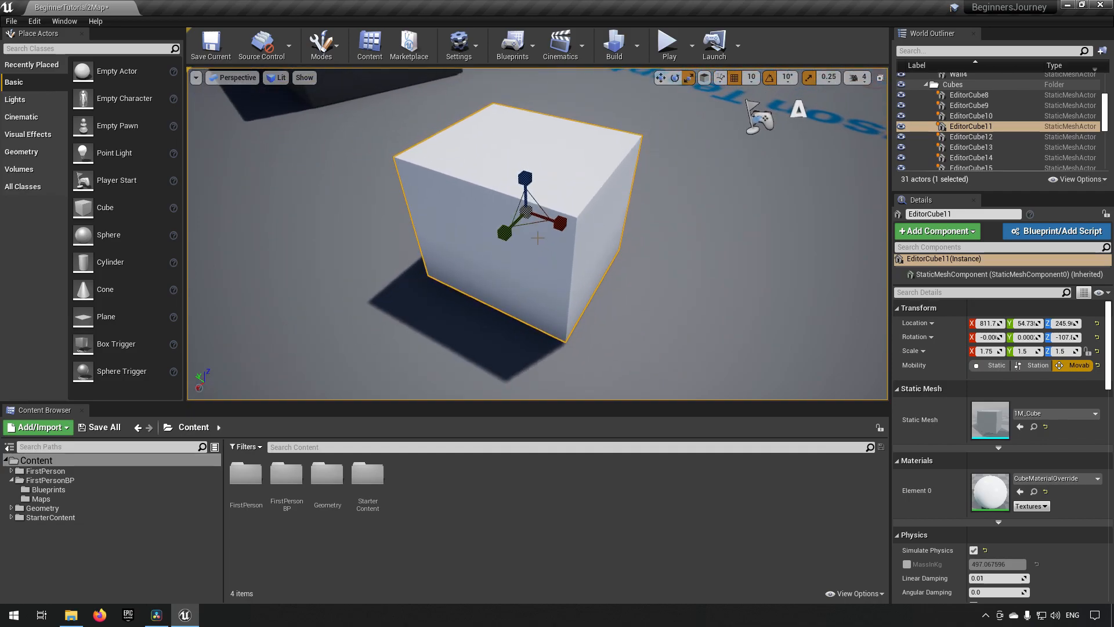
{"action": "mouse_move", "coordinate": [536, 232]}
{"action": "left_mouse_down"}
{"action": "mouse_move", "coordinate": [604, 218]}
{"action": "mouse_move", "coordinate": [537, 232]}
{"action": "left_mouse_up"}
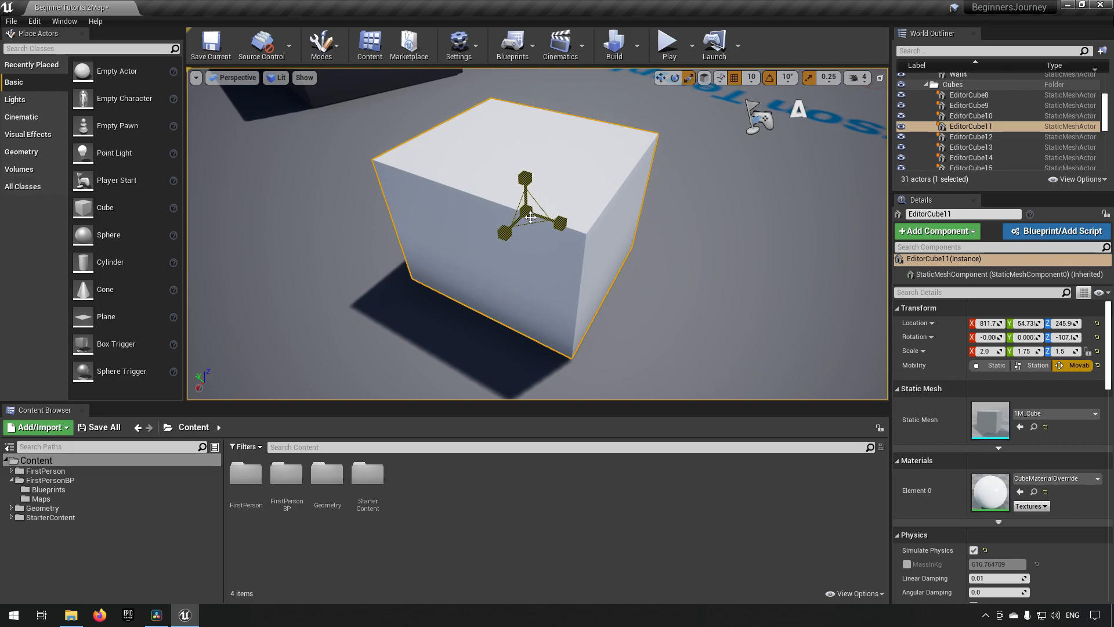
{"action": "left_click_drag", "start_coordinate": [531, 218], "coordinate": [555, 208]}
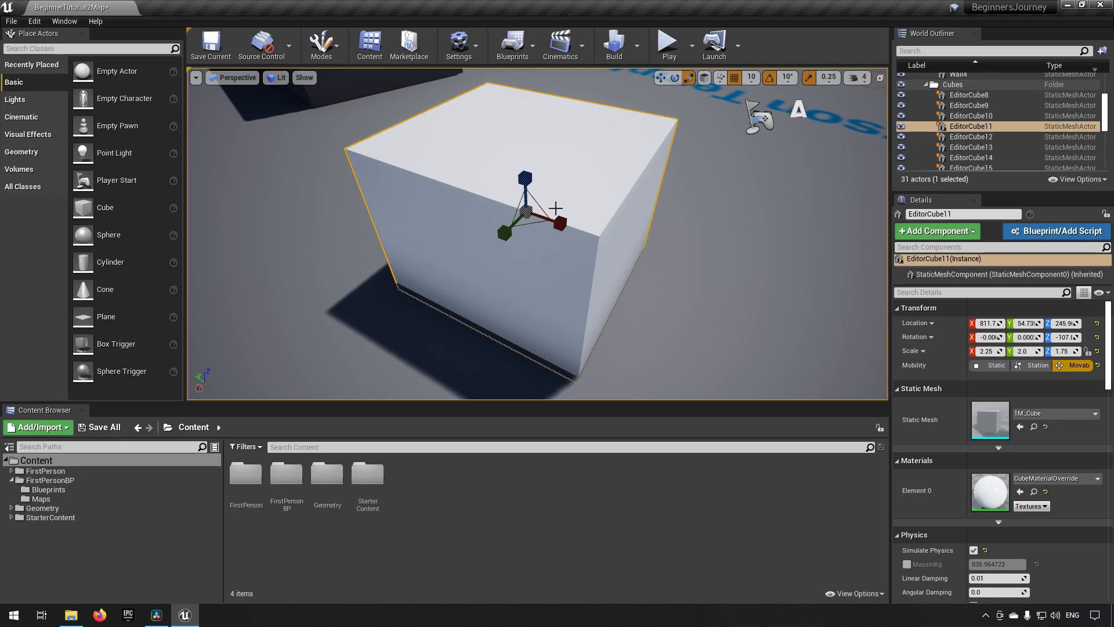
Switch the cube's transform gizmo from scaling to moving, and on to rotating.
{"action": "right_click_drag", "start_coordinate": [556, 208], "coordinate": [673, 197]}
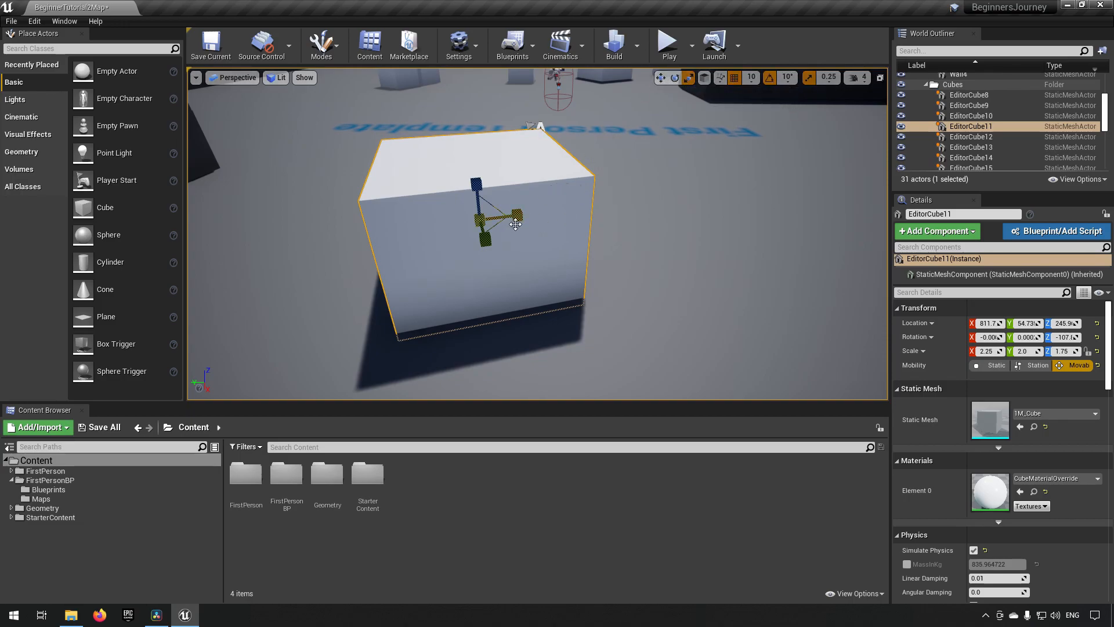
{"action": "key", "text": "w"}
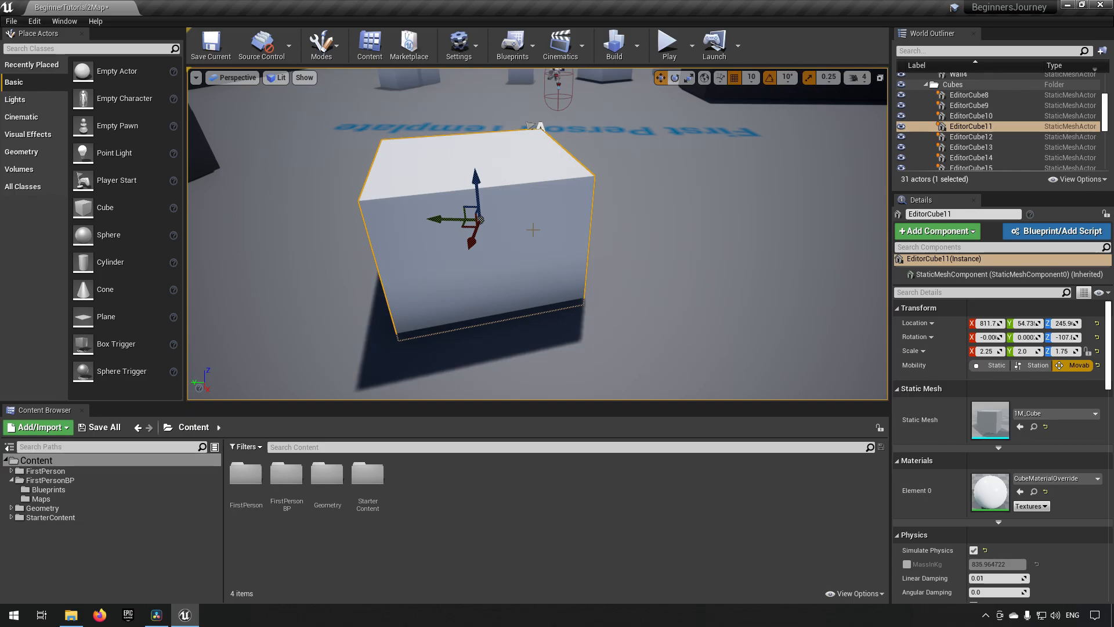
{"action": "key", "text": "e"}
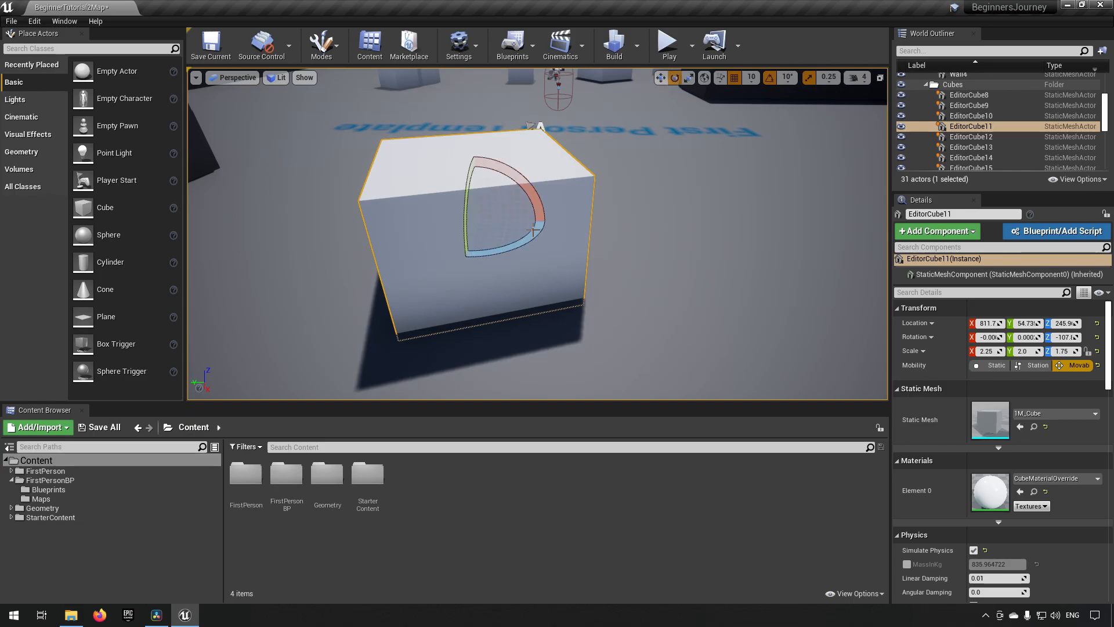
Cycle the cube's transform gizmo through scaling, moving and rotating, ending on the move gizmo.
{"action": "key", "text": "r"}
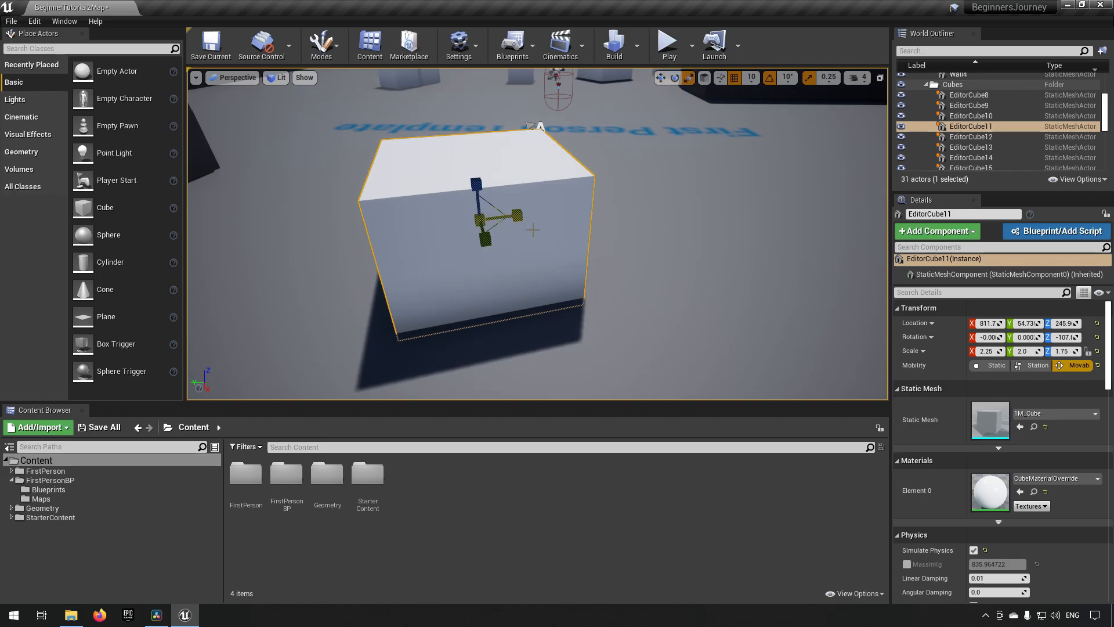
{"action": "key", "text": "w"}
{"action": "key", "text": "e"}
{"action": "key", "text": "r"}
{"action": "key", "text": "e"}
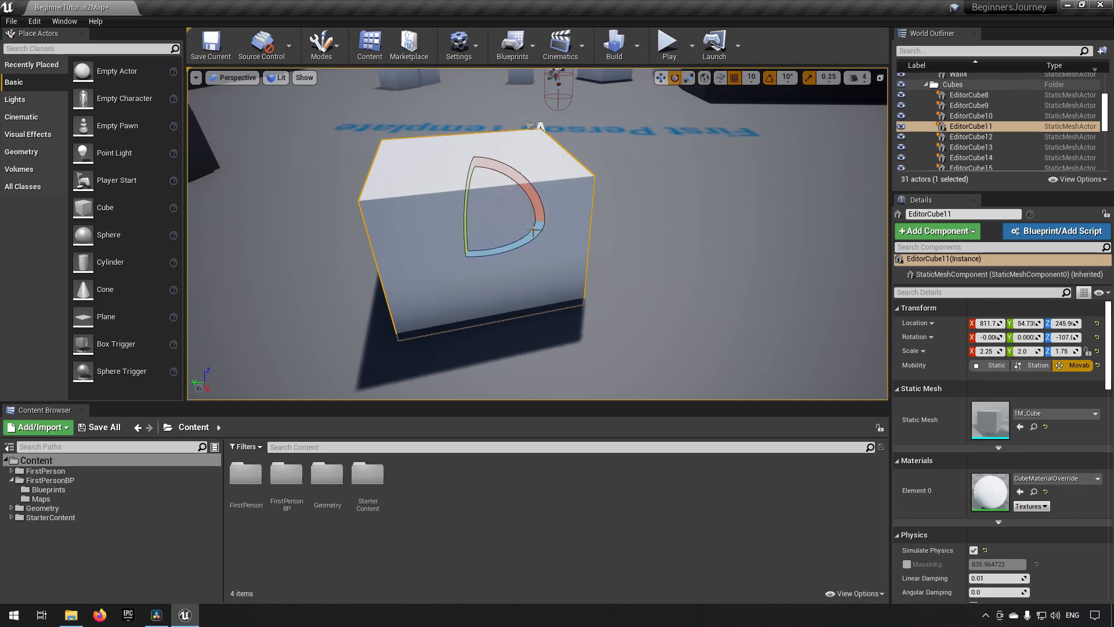
{"action": "key", "text": "w"}
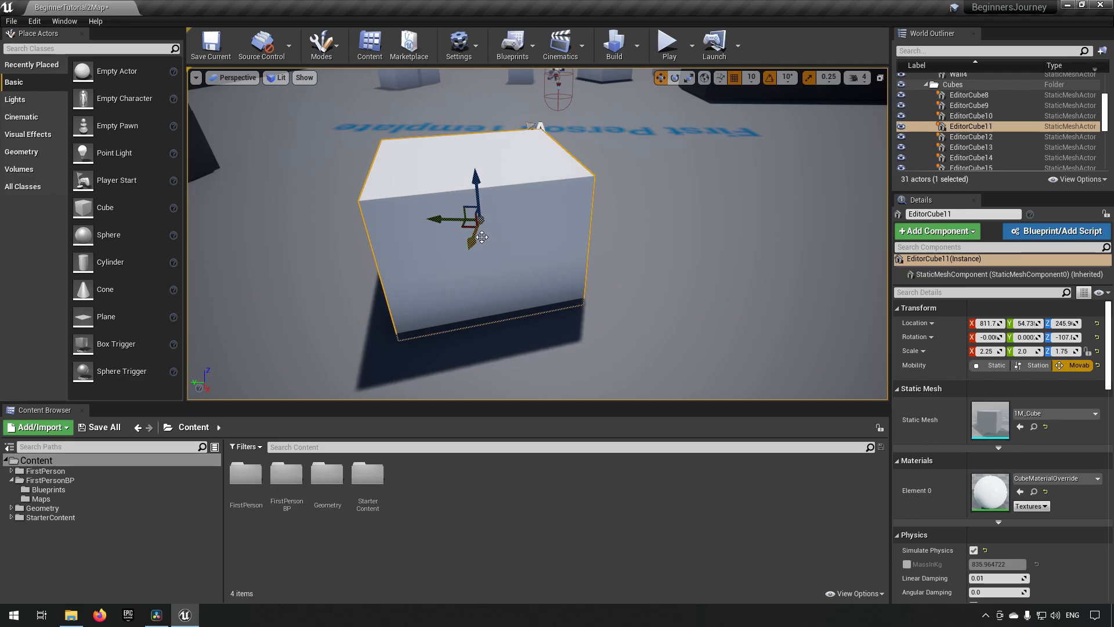
Rotate the cube to about -138° around Z and move it along Y to about 225.
{"action": "key", "text": "e"}
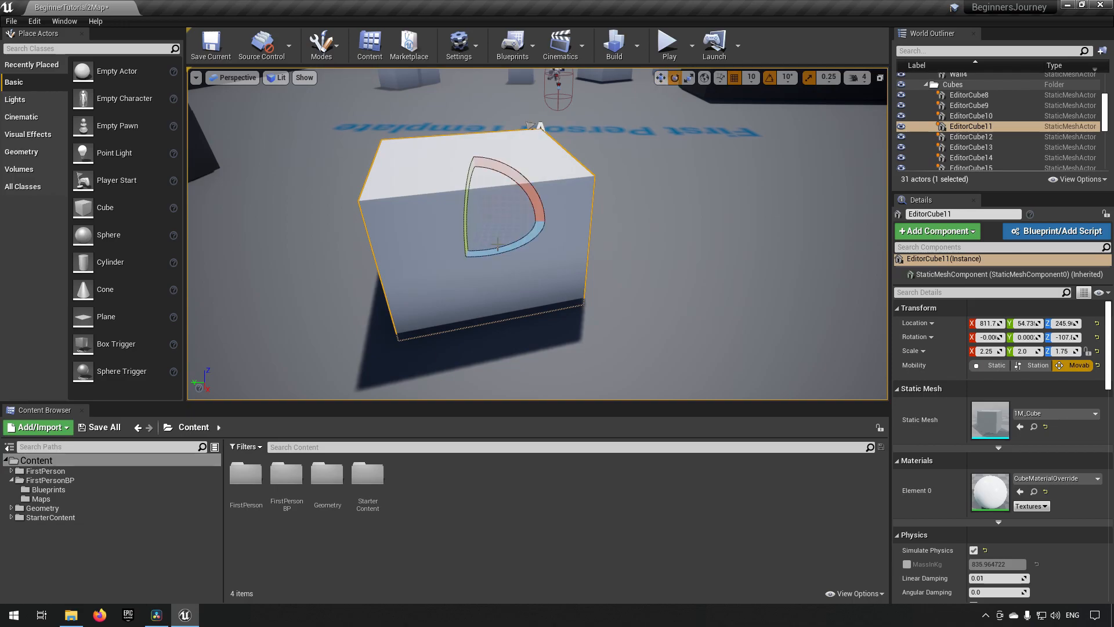
{"action": "left_click_drag", "start_coordinate": [523, 250], "coordinate": [499, 258]}
{"action": "key", "text": "w"}
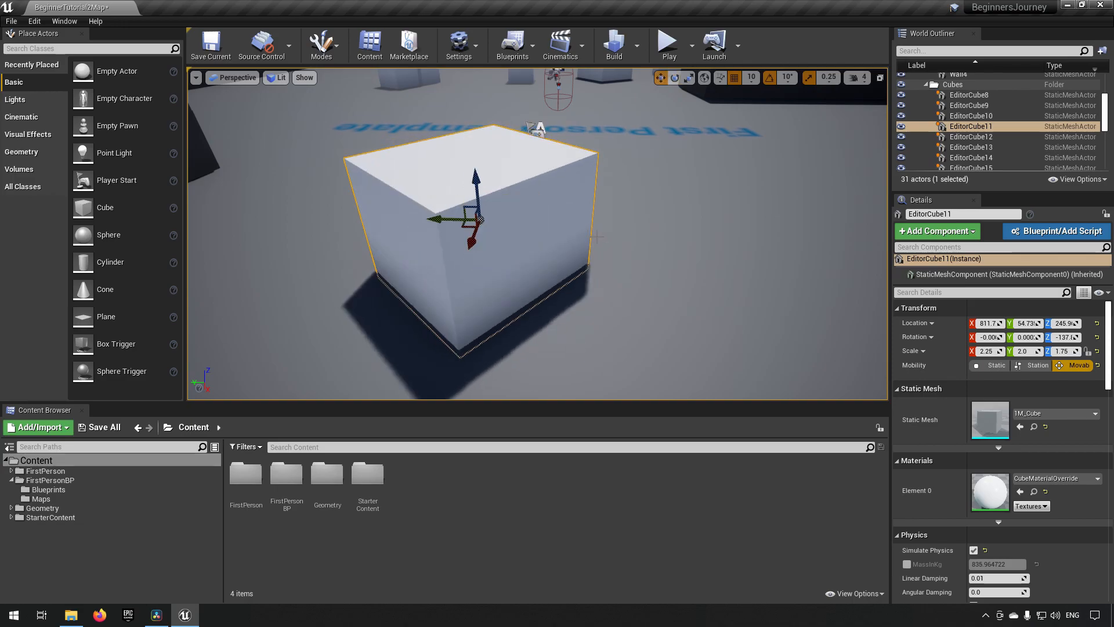
{"action": "left_click_drag", "start_coordinate": [453, 220], "coordinate": [319, 224]}
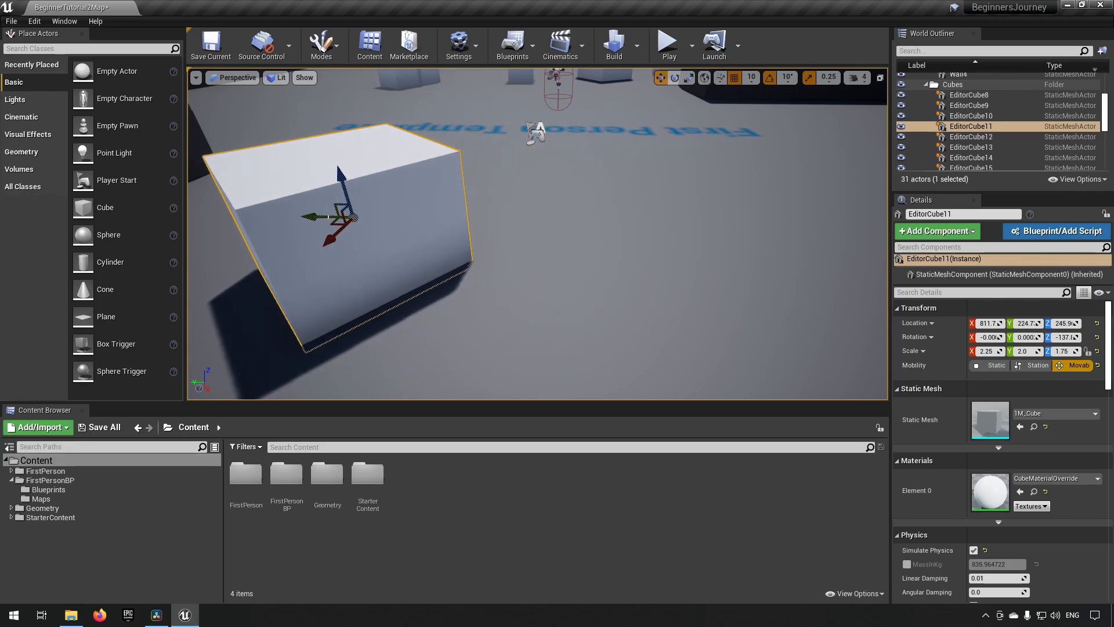
Switch the cube's gizmo to scaling and resize the cube freehand.
{"action": "key", "text": "e"}
{"action": "key", "text": "r"}
{"action": "left_click_drag", "start_coordinate": [400, 208], "coordinate": [488, 206]}
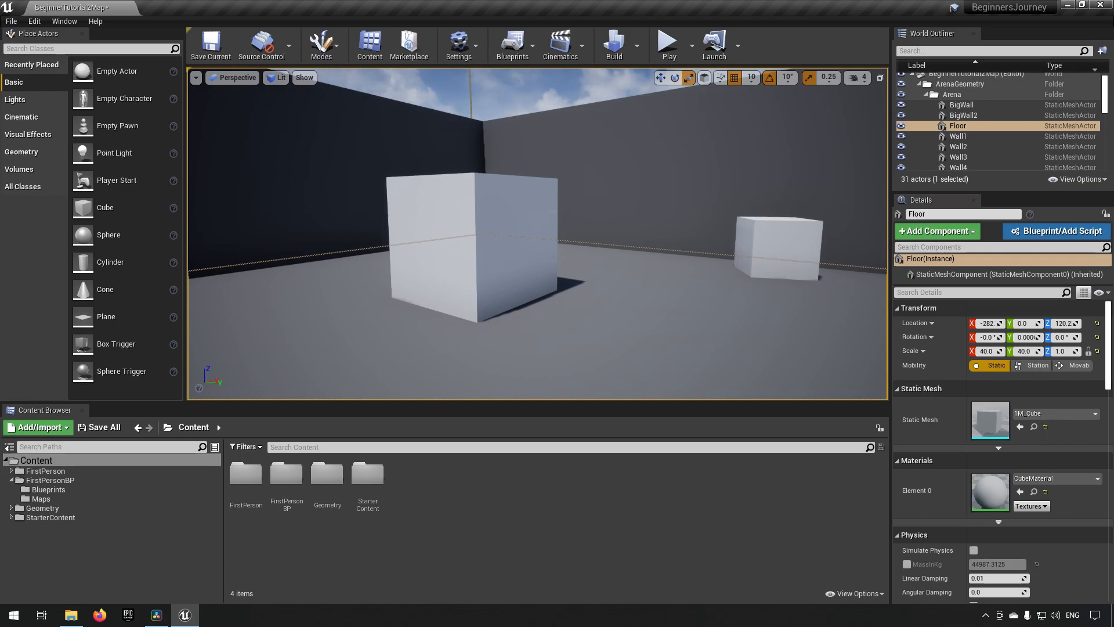
Select the large cube near the wall corner and raise it along Z to about 364.
{"action": "left_click", "coordinate": [493, 253]}
{"action": "key", "text": "w"}
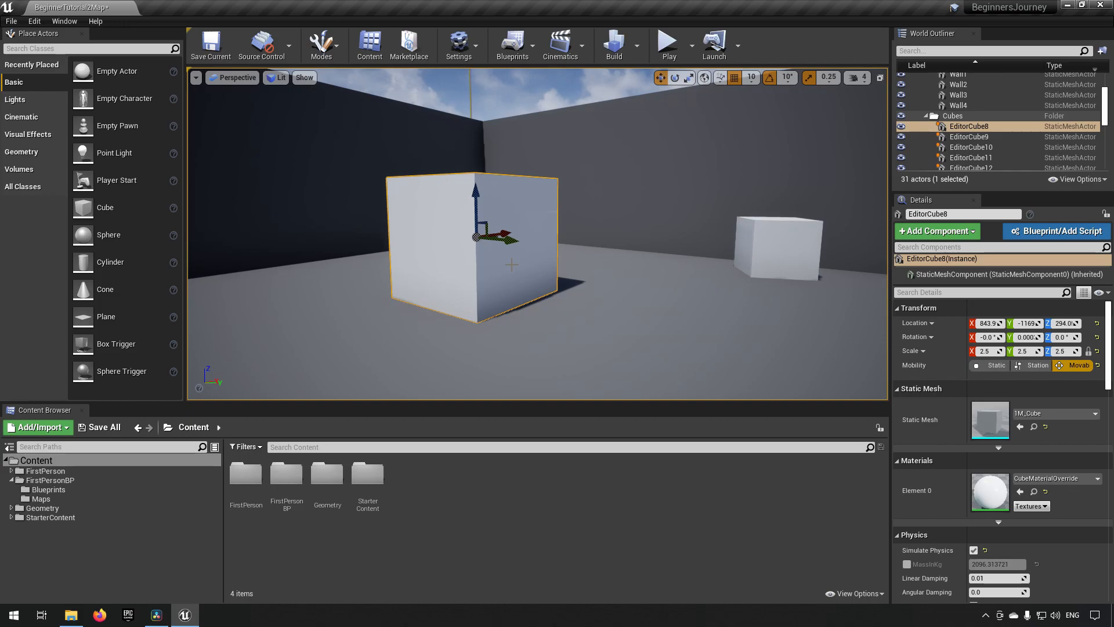
{"action": "left_click_drag", "start_coordinate": [476, 195], "coordinate": [483, 130]}
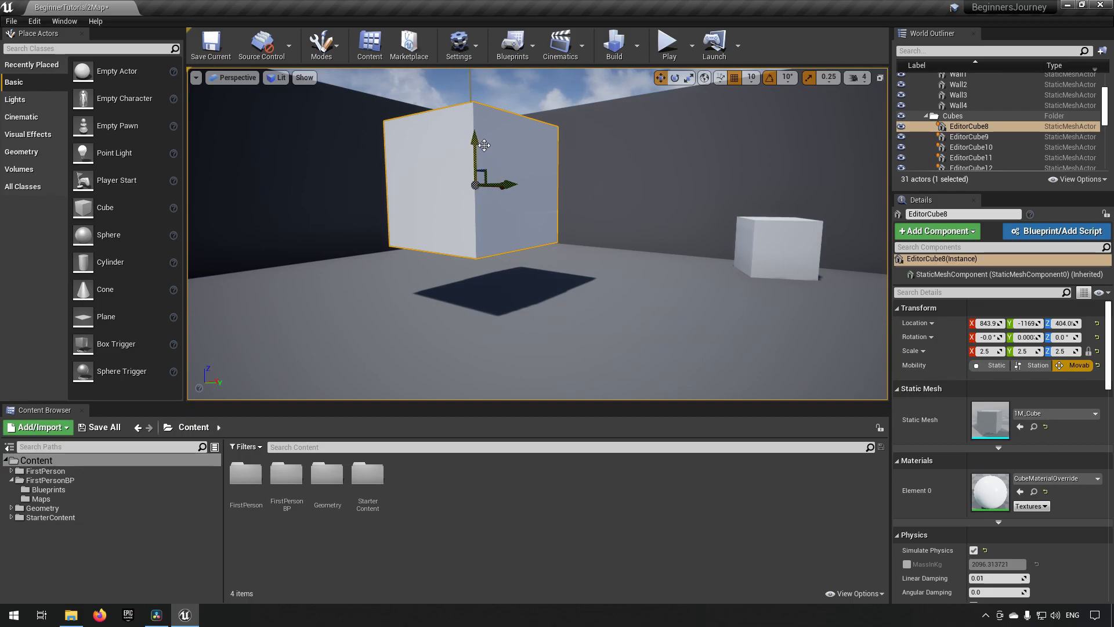
{"action": "mouse_move", "coordinate": [476, 138]}
{"action": "left_mouse_down"}
{"action": "mouse_move", "coordinate": [482, 192]}
{"action": "mouse_move", "coordinate": [483, 156]}
{"action": "left_mouse_up"}
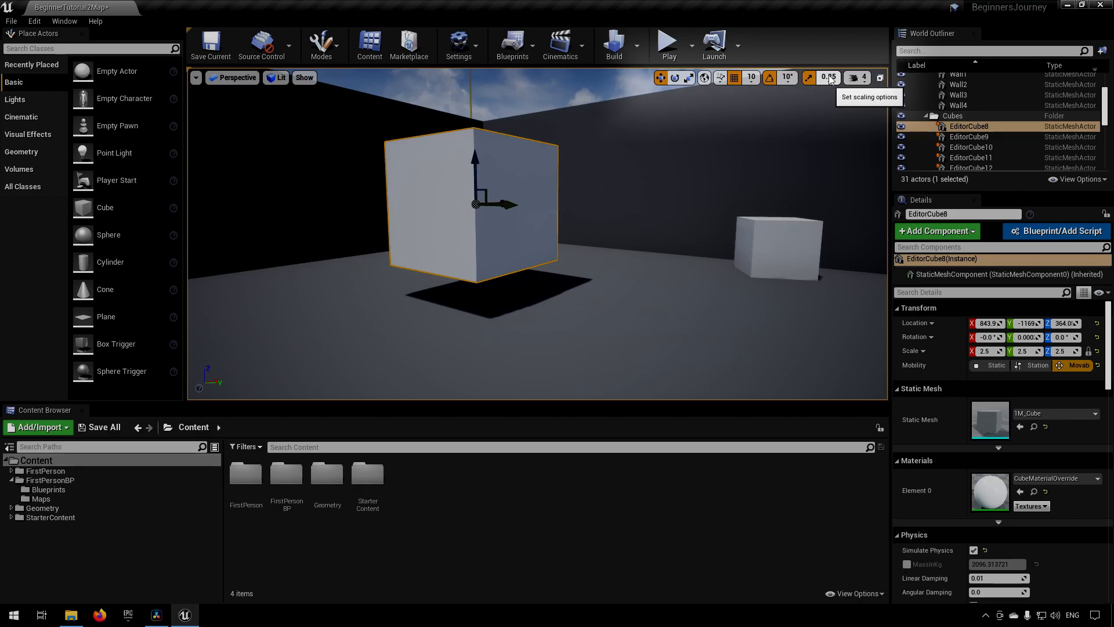
Toggle position, rotation and scale snapping off and back on.
{"action": "left_click", "coordinate": [734, 79]}
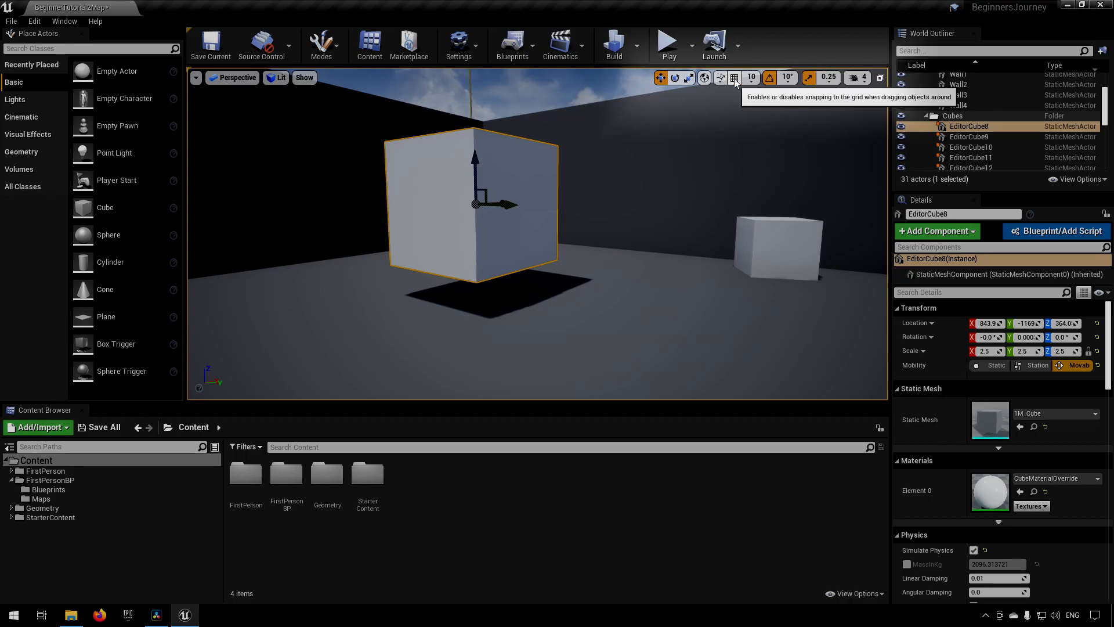
{"action": "left_click", "coordinate": [770, 78]}
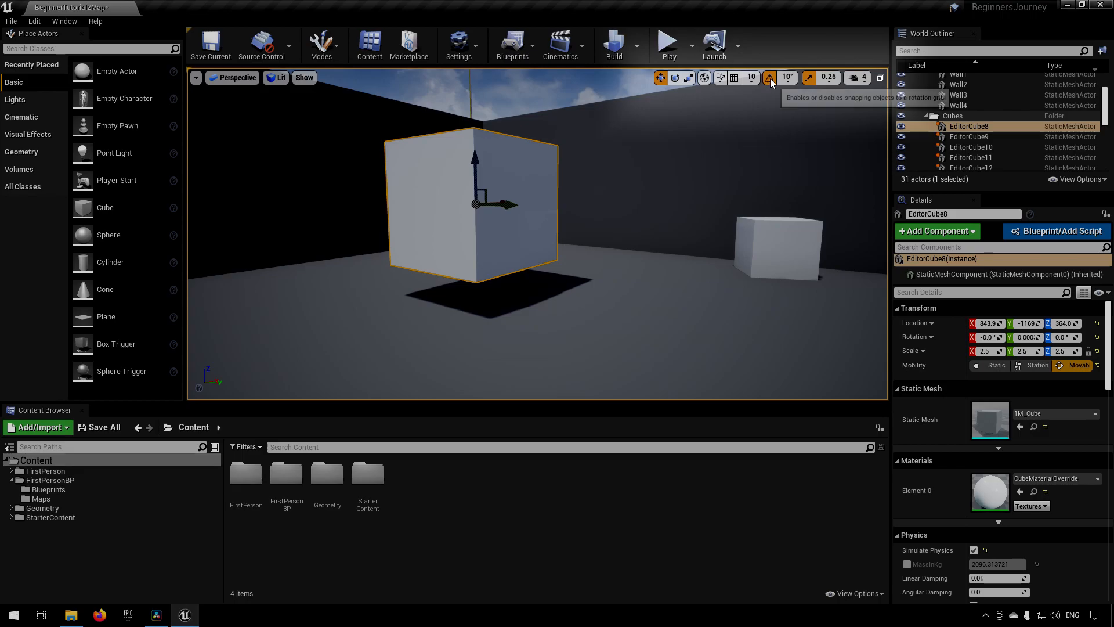
{"action": "left_click", "coordinate": [809, 79]}
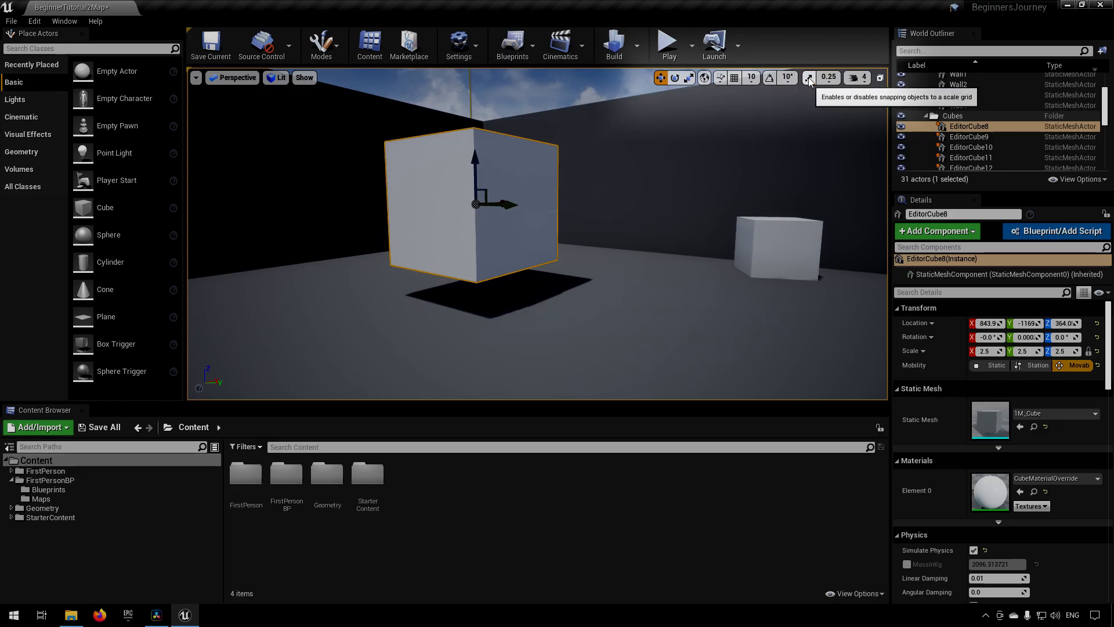
{"action": "left_click", "coordinate": [810, 80]}
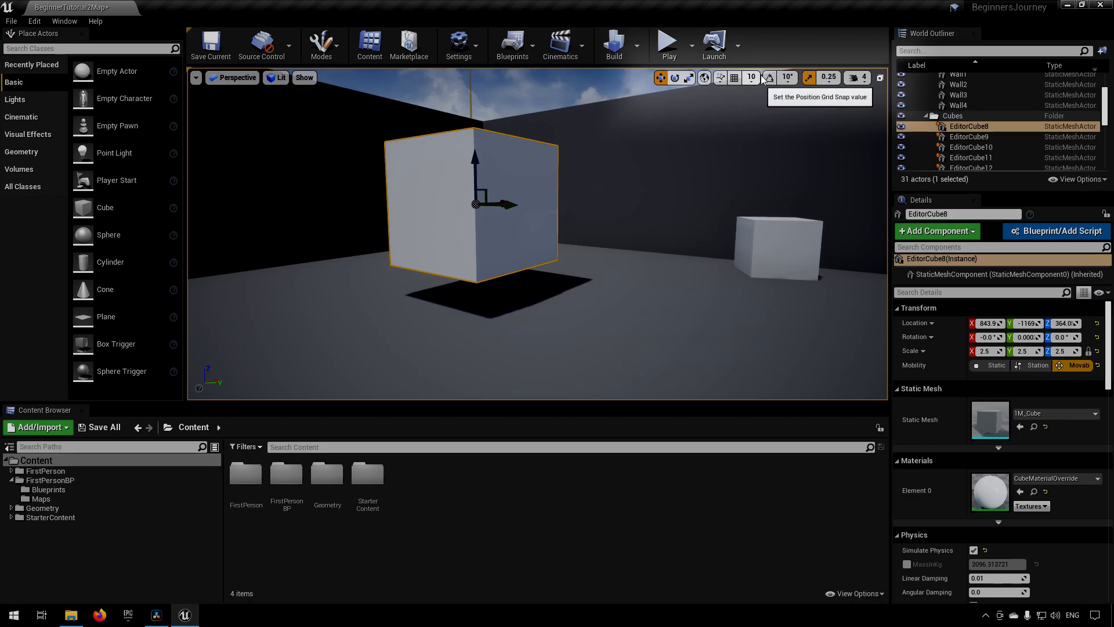
{"action": "left_click", "coordinate": [766, 80]}
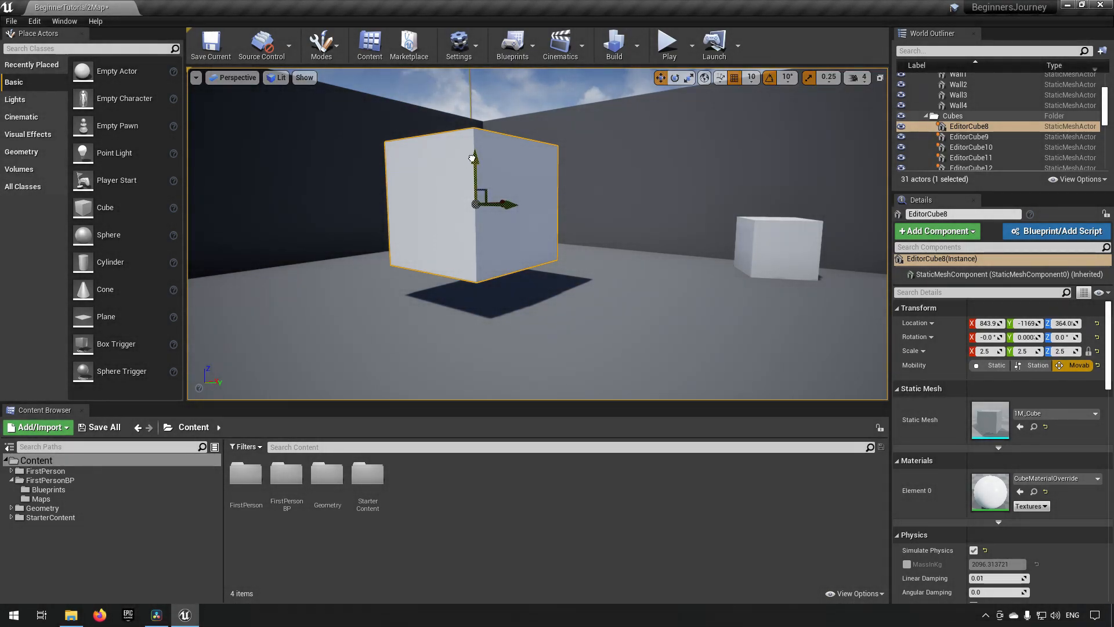
Lower the cube along Z to about 294 with position snapping on.
{"action": "left_click_drag", "start_coordinate": [472, 159], "coordinate": [476, 195]}
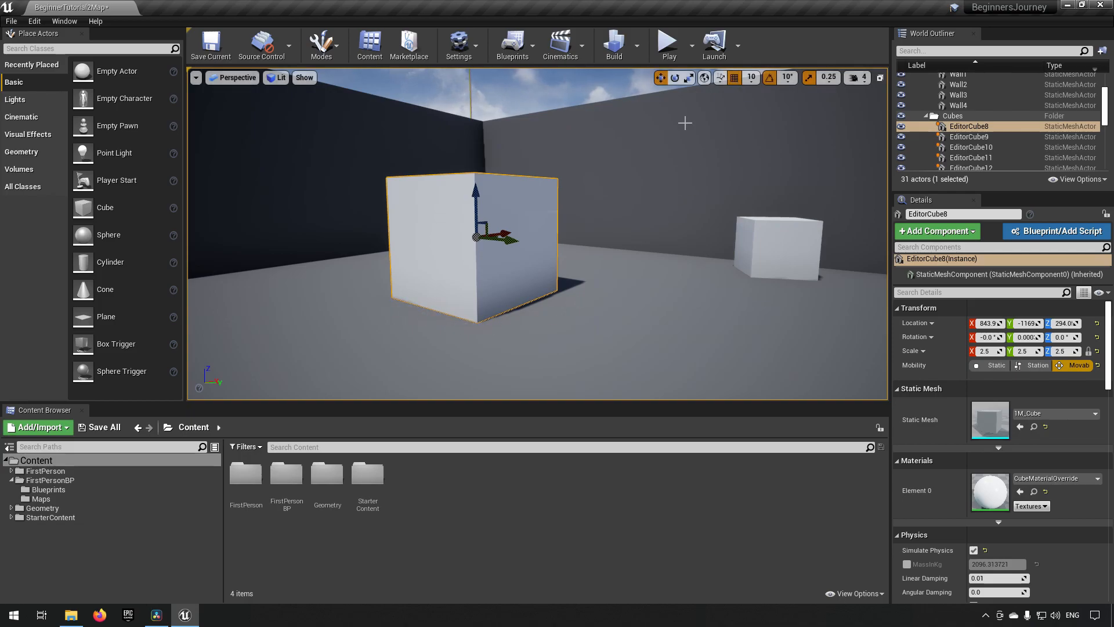
{"action": "mouse_move", "coordinate": [486, 201]}
{"action": "left_mouse_down"}
{"action": "mouse_move", "coordinate": [485, 175]}
{"action": "mouse_move", "coordinate": [483, 195]}
{"action": "left_mouse_up"}
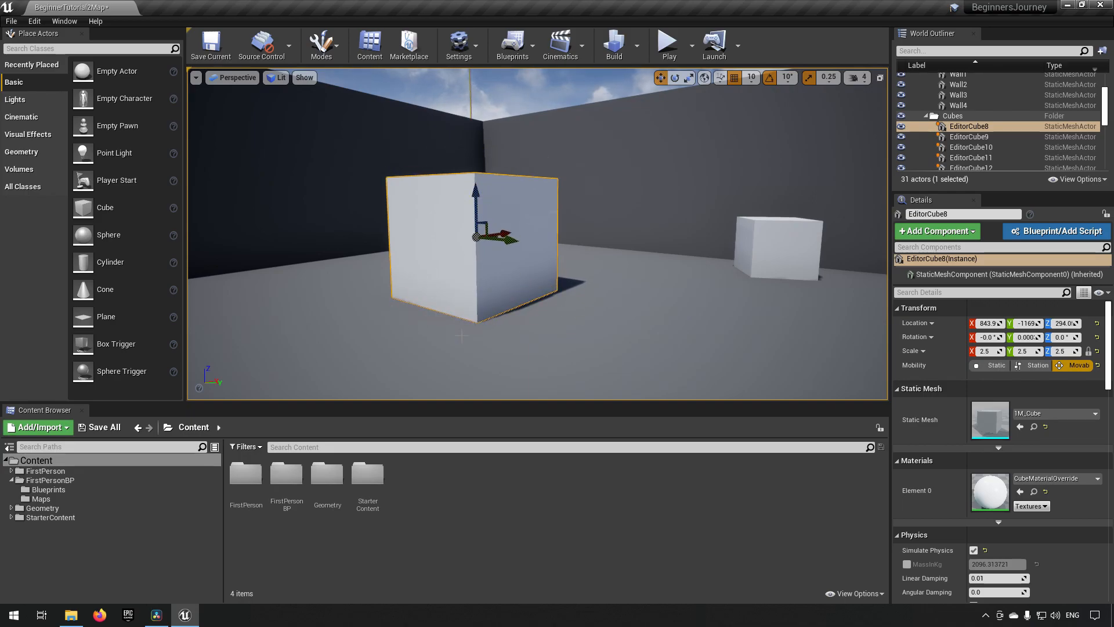
Turn off position grid snapping, raise the cube to about 418 on Z and drop it onto the floor.
{"action": "left_click", "coordinate": [735, 78]}
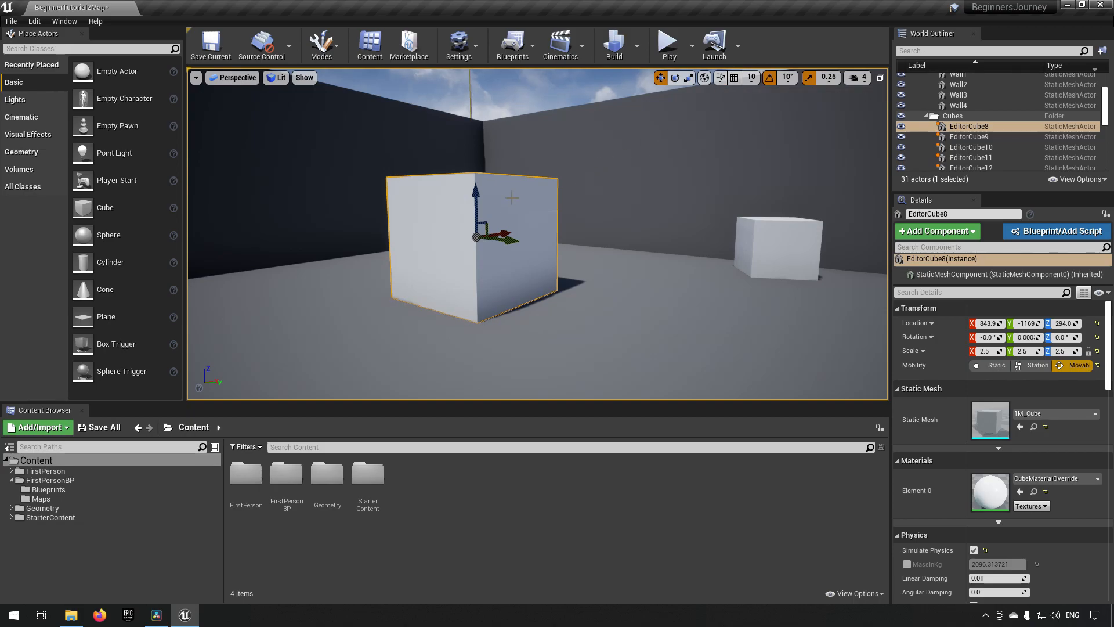
{"action": "mouse_move", "coordinate": [476, 191]}
{"action": "left_mouse_down"}
{"action": "mouse_move", "coordinate": [487, 107]}
{"action": "mouse_move", "coordinate": [492, 187]}
{"action": "left_mouse_up"}
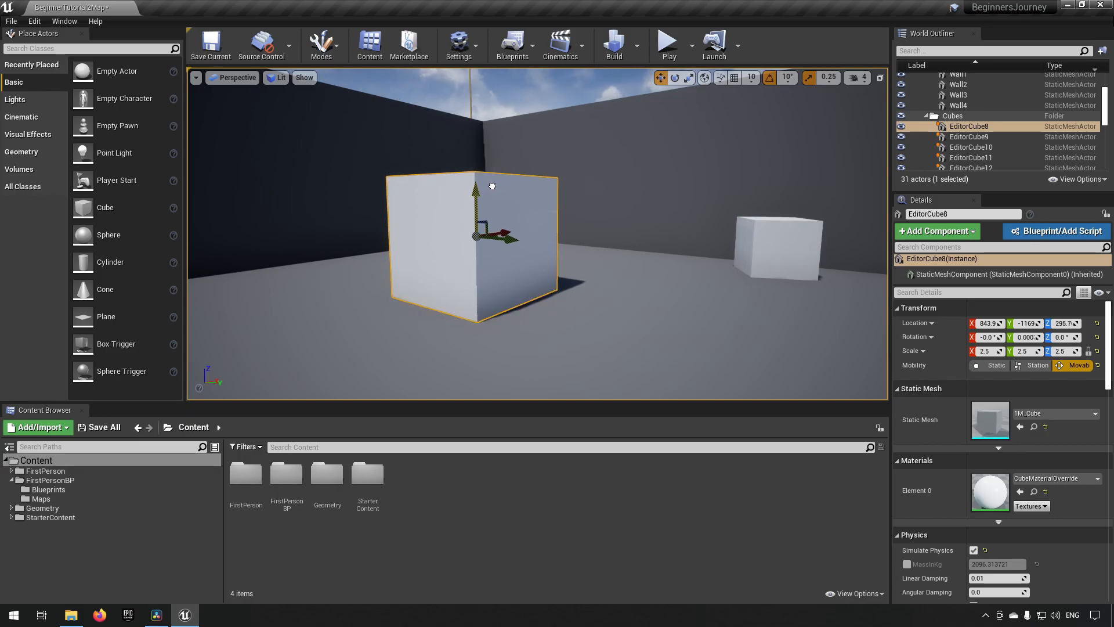
{"action": "left_click_drag", "start_coordinate": [492, 186], "coordinate": [475, 127]}
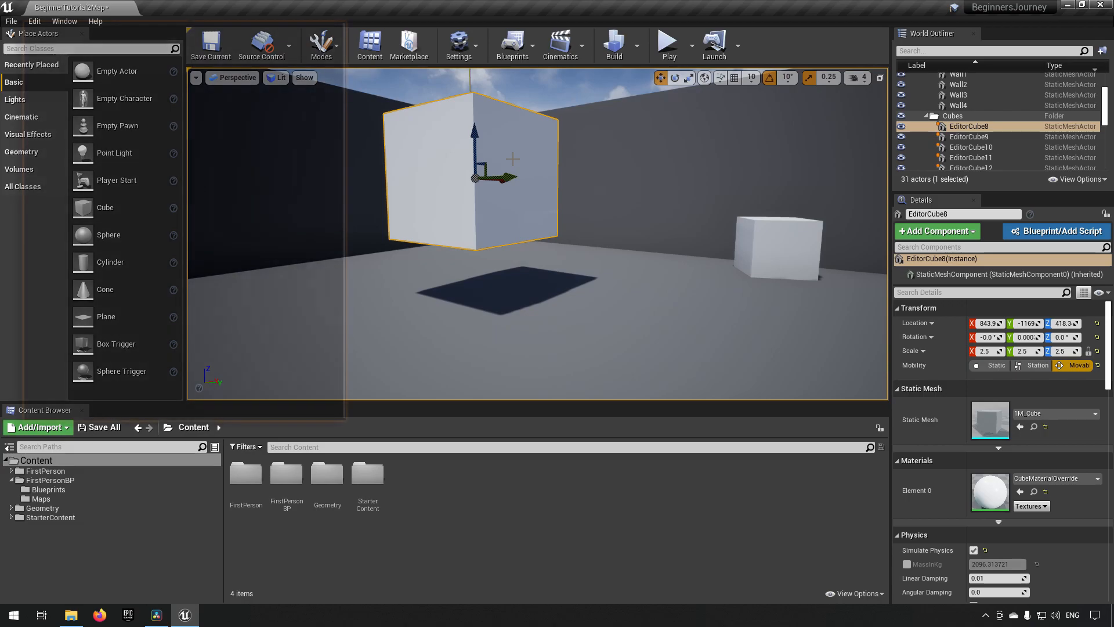
{"action": "key", "text": "End"}
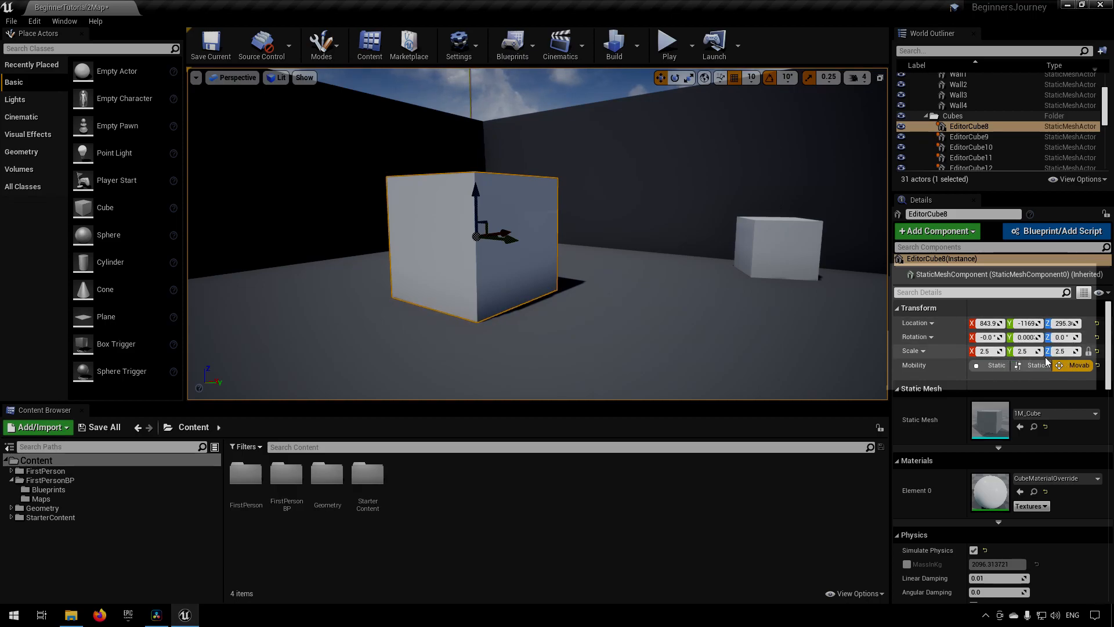
Set the cube's Z location to 350 and its Z rotation to 30°.
{"action": "left_click", "coordinate": [1065, 326]}
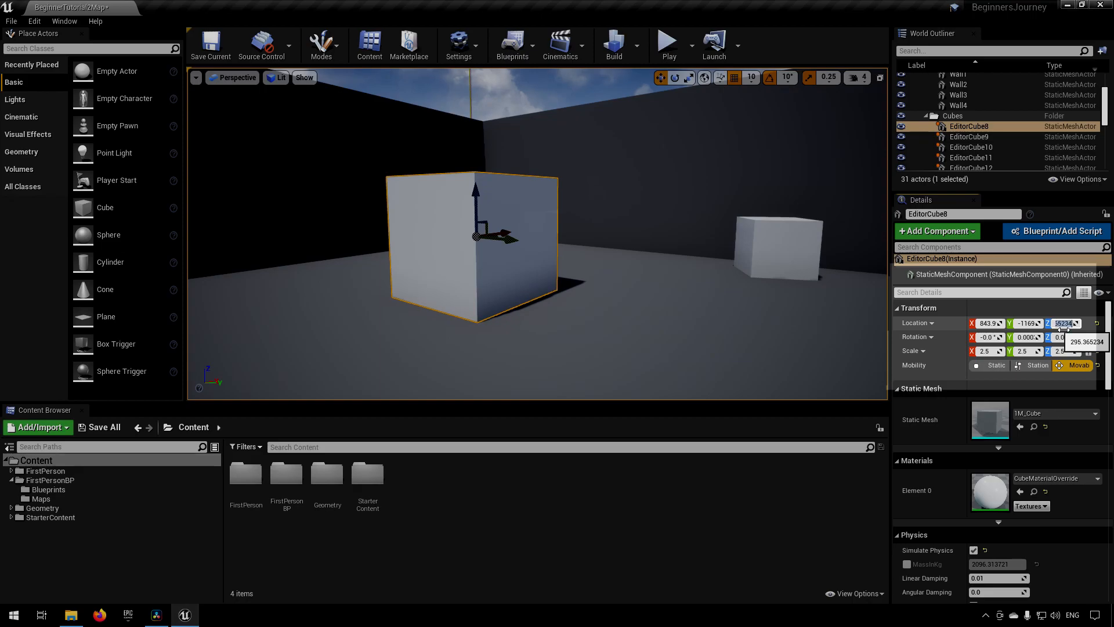
{"action": "type", "text": "350"}
{"action": "key", "text": "Return"}
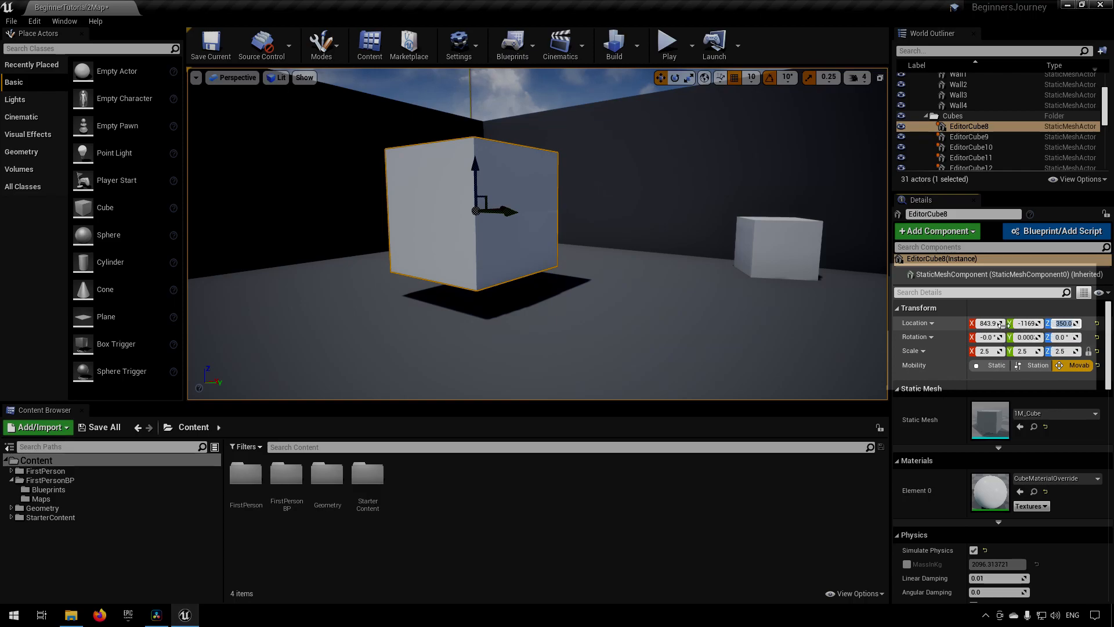
{"action": "left_click", "coordinate": [1061, 337]}
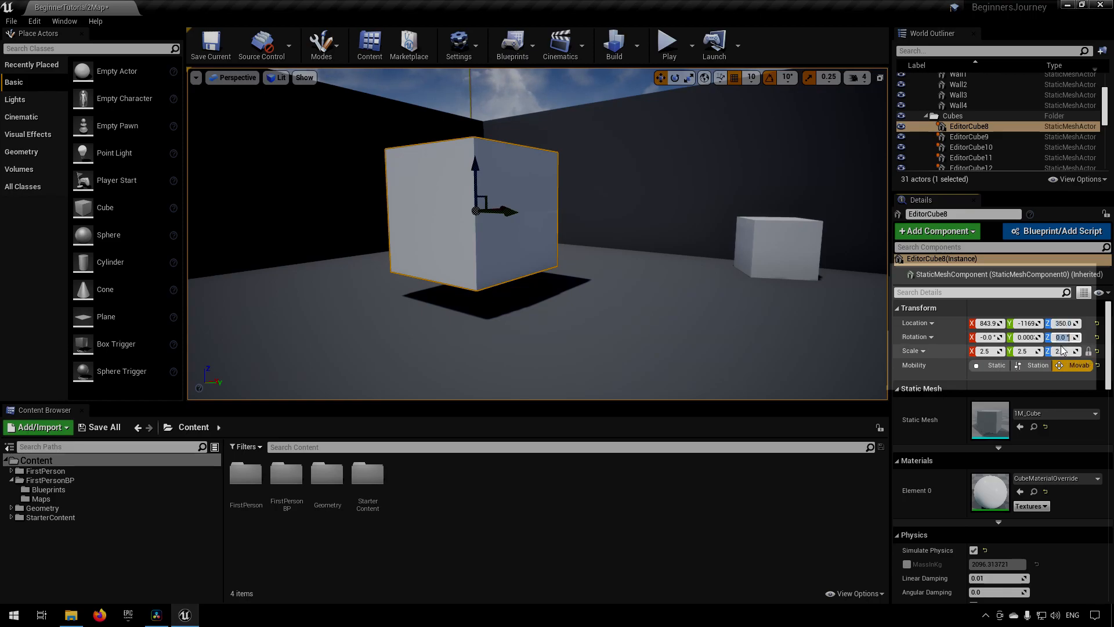
{"action": "type", "text": "30"}
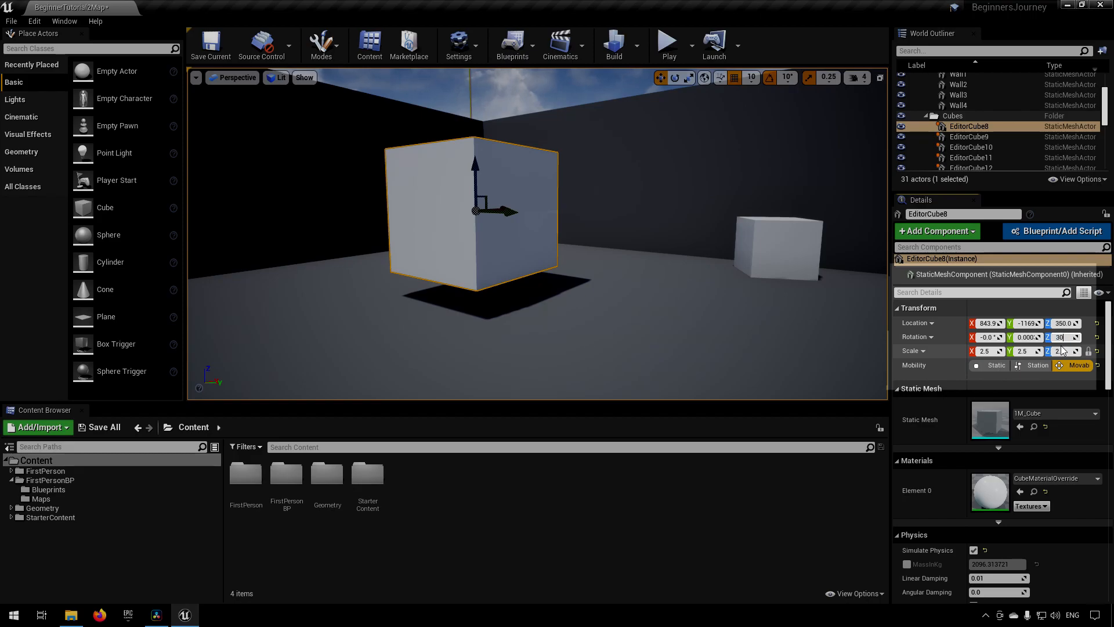
{"action": "key", "text": "Return"}
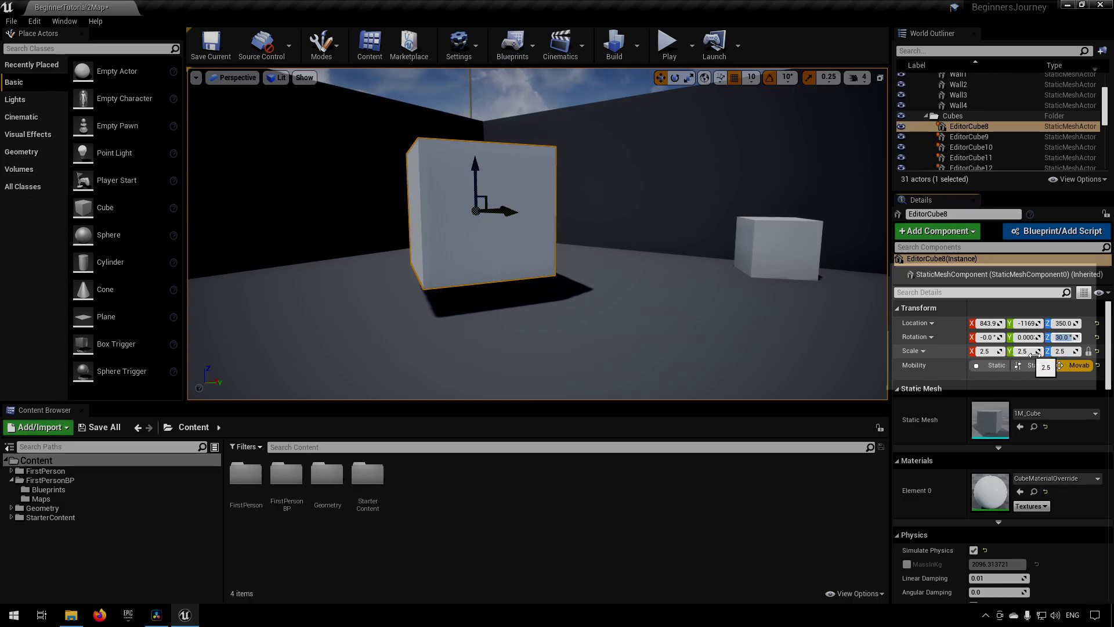
With uniform scaling locked, set the cube's scale to 5 and on to 4 via its Z value.
{"action": "left_click", "coordinate": [1061, 352]}
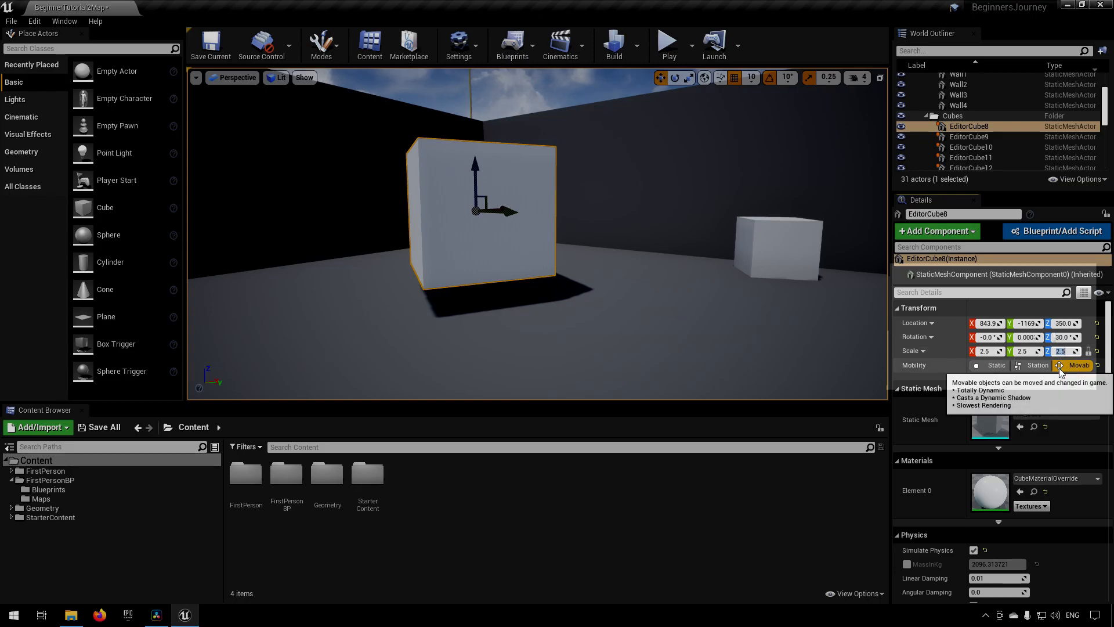
{"action": "type", "text": "5"}
{"action": "key", "text": "Return"}
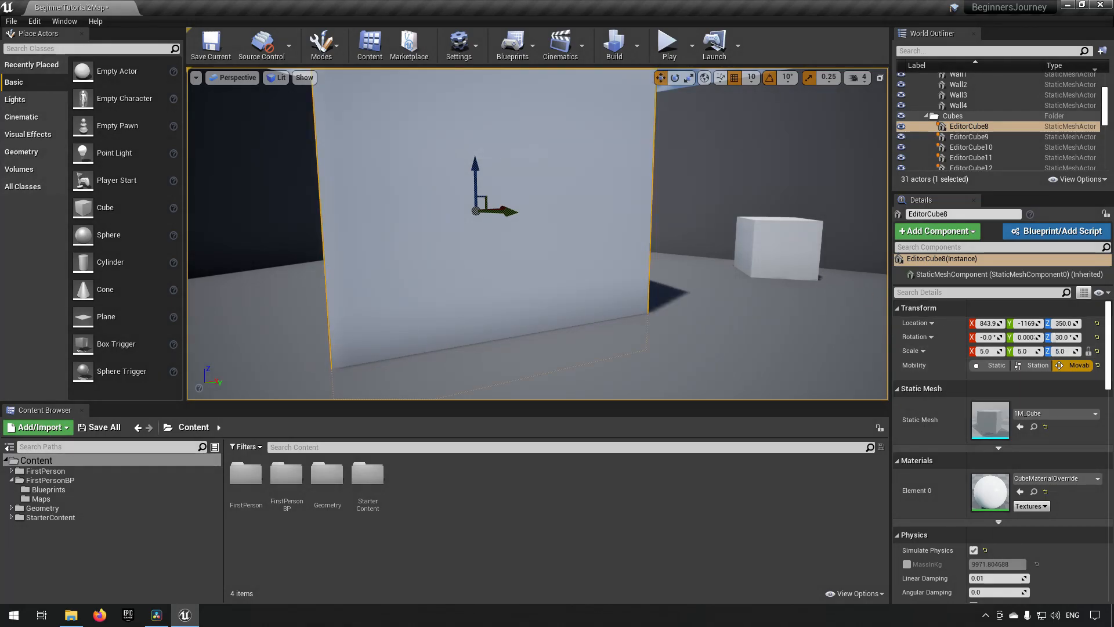
{"action": "right_click_drag", "start_coordinate": [752, 287], "coordinate": [719, 273]}
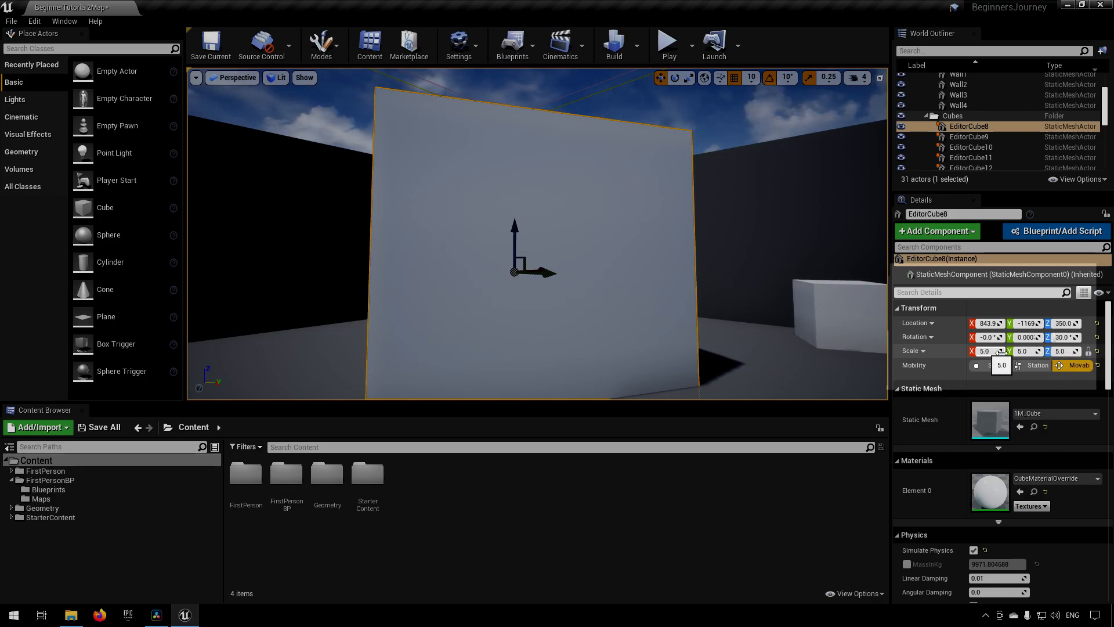
{"action": "left_click", "coordinate": [1066, 351]}
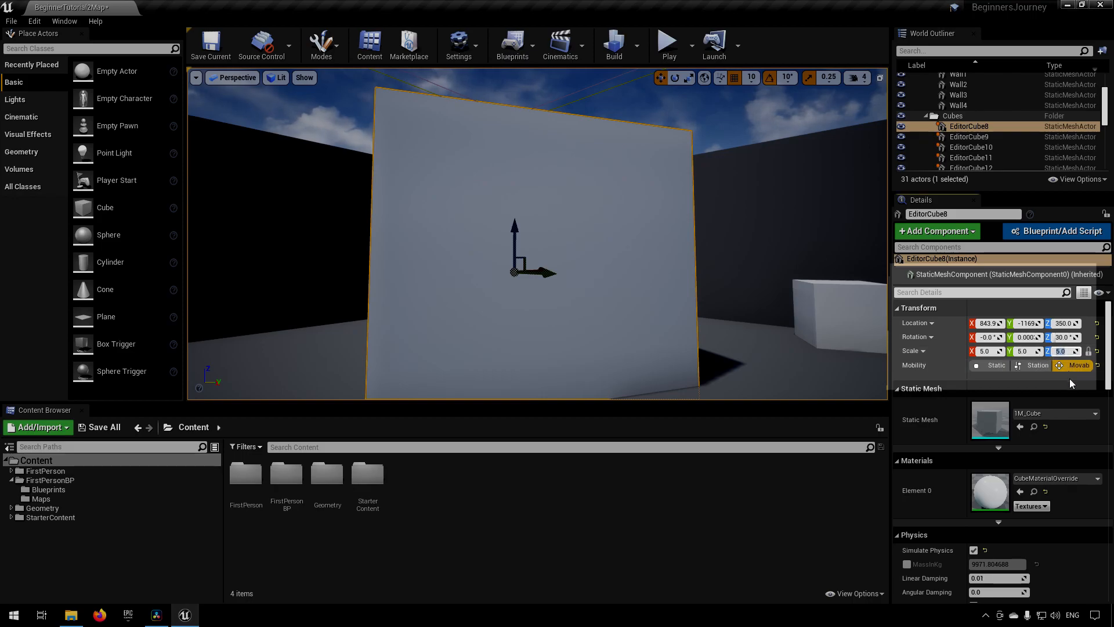
{"action": "type", "text": "4"}
{"action": "key", "text": "Return"}
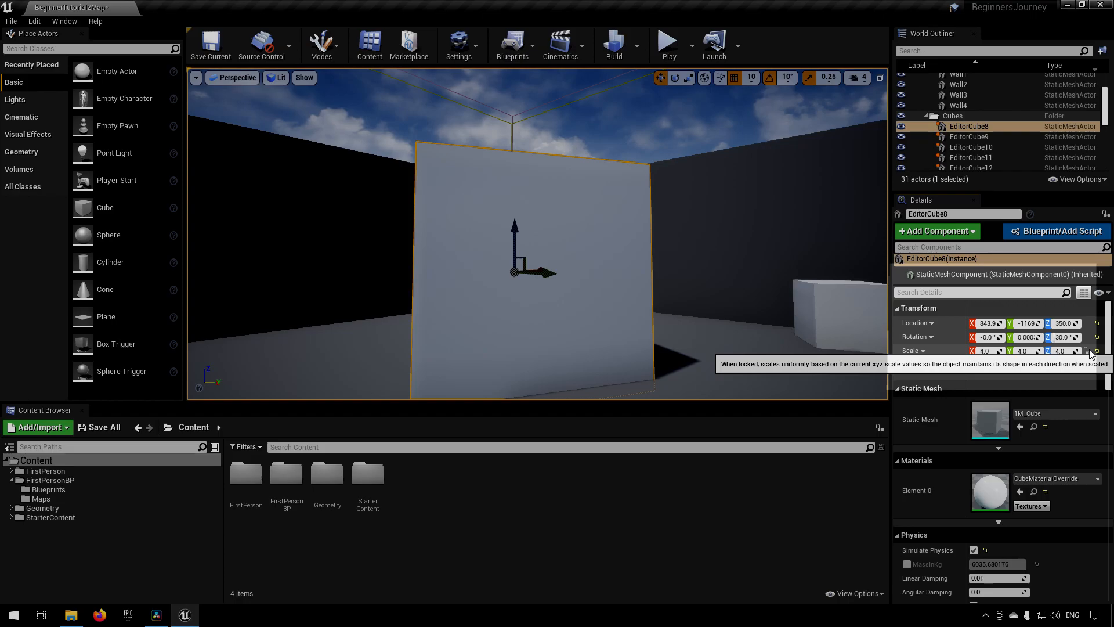
Unlock uniform scaling and set only the cube's Z scale to 1.
{"action": "left_click", "coordinate": [1088, 351]}
{"action": "left_click", "coordinate": [1061, 351]}
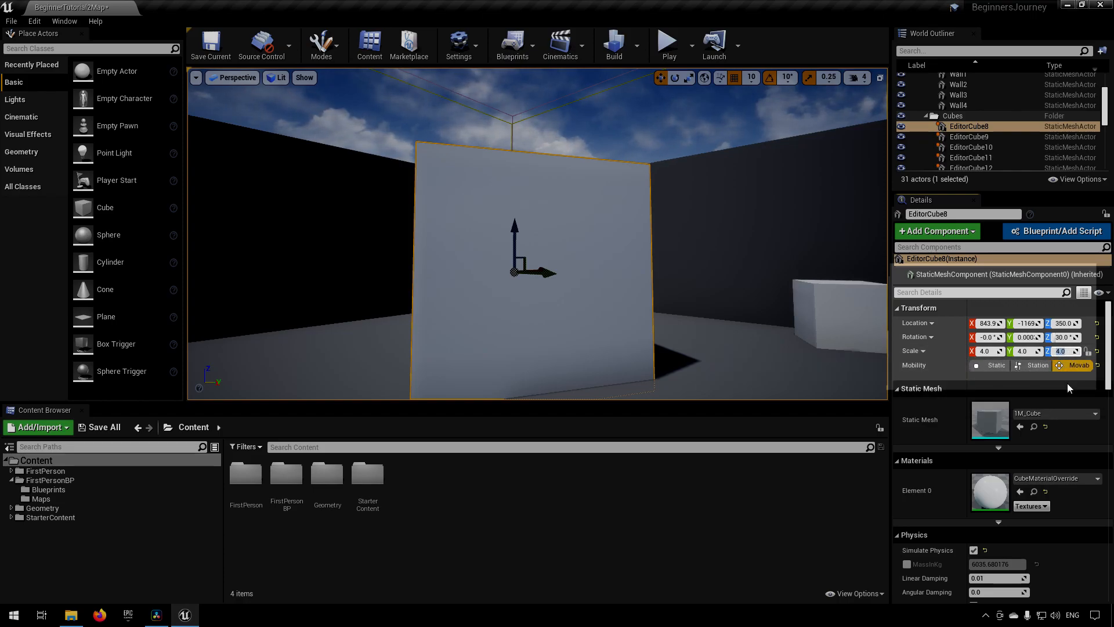
{"action": "type", "text": "1"}
{"action": "key", "text": "Return"}
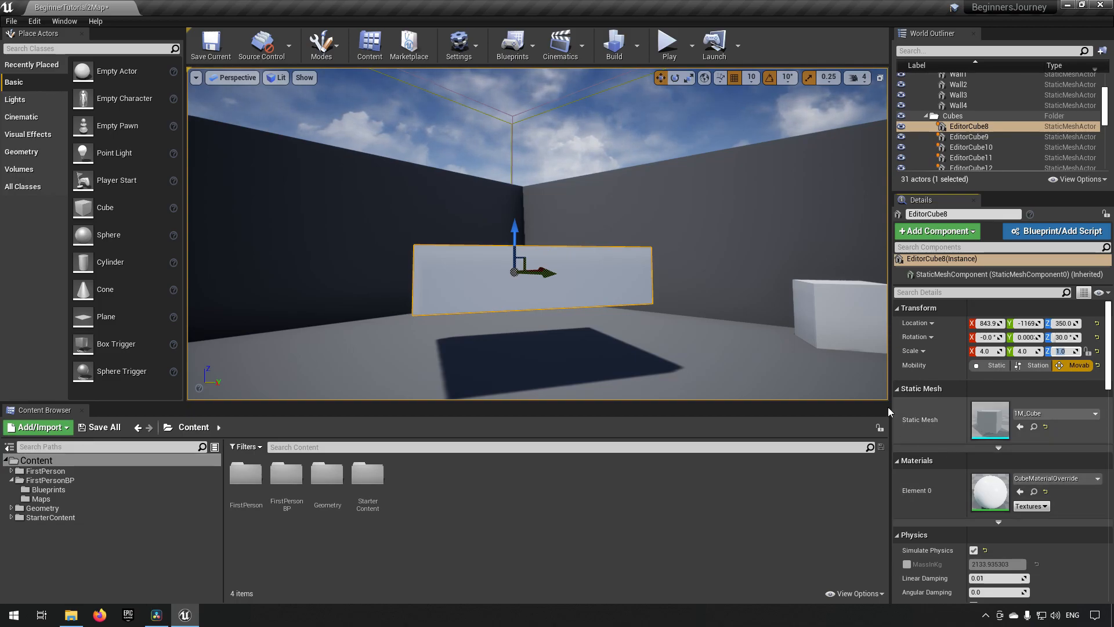
Scale the flattened cube along its Z axis to 0.5 with the scale gizmo.
{"action": "right_click_drag", "start_coordinate": [781, 332], "coordinate": [659, 384]}
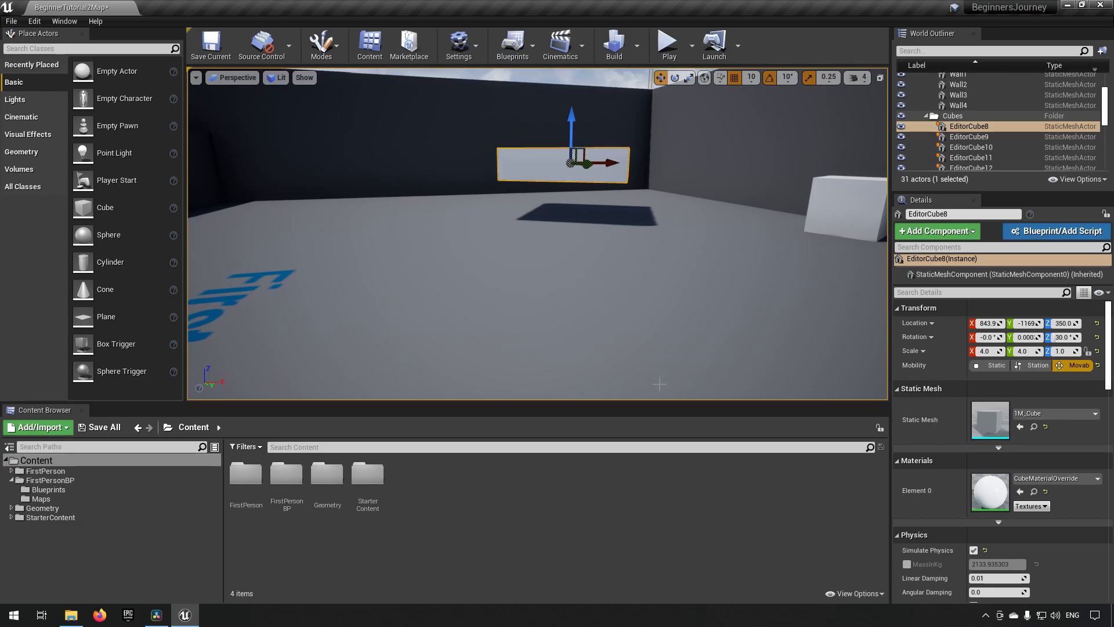
{"action": "right_click_drag", "start_coordinate": [642, 320], "coordinate": [568, 293]}
{"action": "key", "text": "e"}
{"action": "key", "text": "r"}
{"action": "left_click_drag", "start_coordinate": [558, 198], "coordinate": [555, 223]}
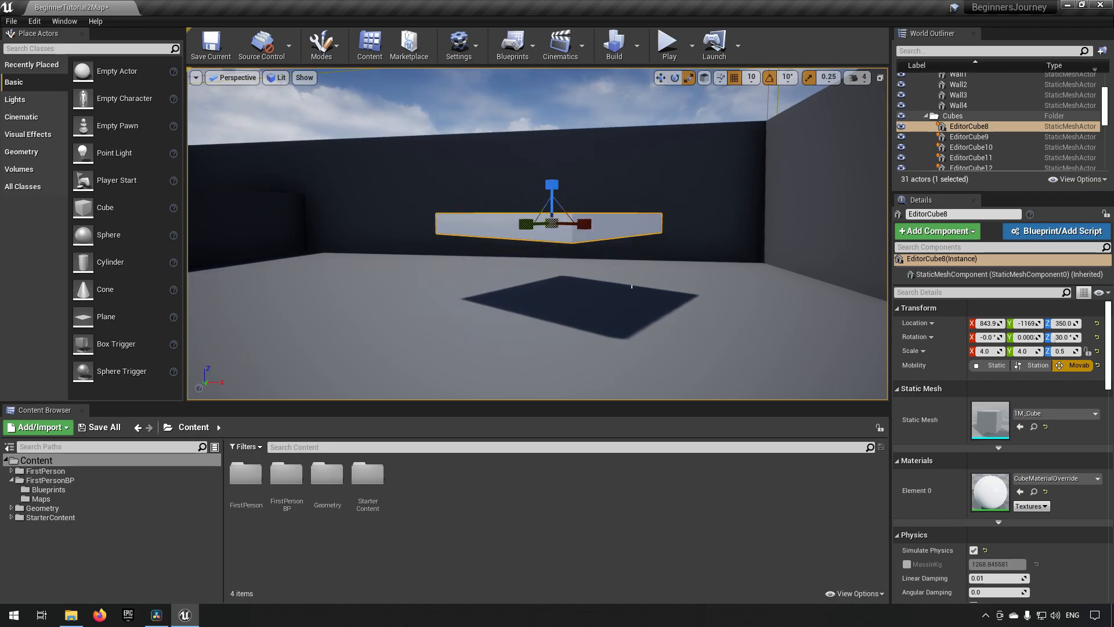
Move the flattened cube over open floor to about X 444, Y -339 with the move gizmo.
{"action": "key", "text": "w"}
{"action": "right_click_drag", "start_coordinate": [625, 238], "coordinate": [749, 278]}
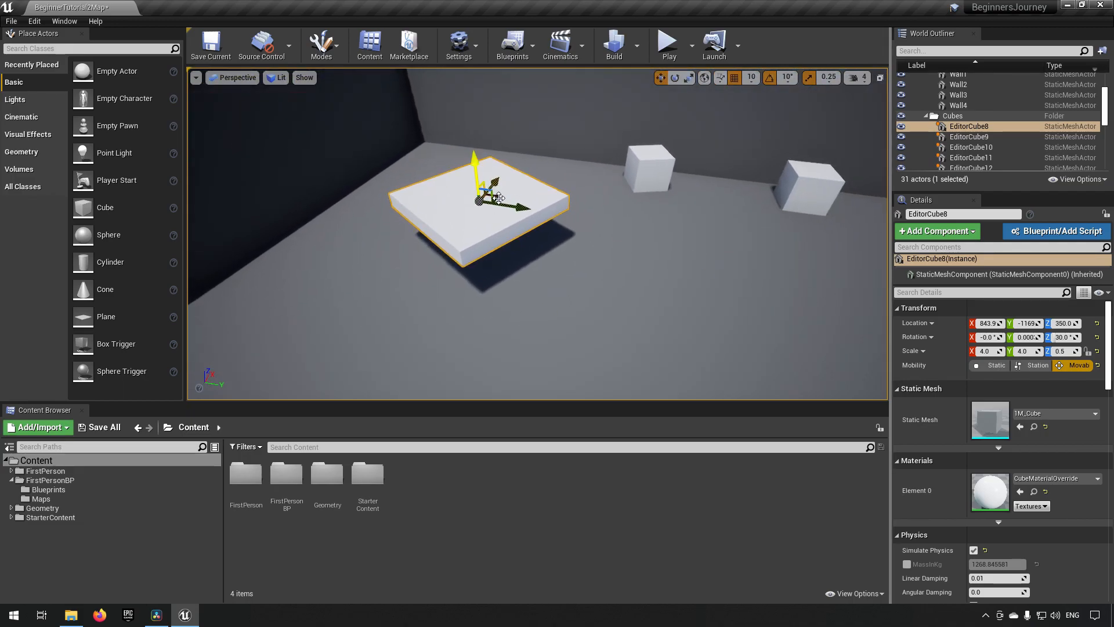
{"action": "left_click_drag", "start_coordinate": [508, 204], "coordinate": [690, 283]}
{"action": "right_click_drag", "start_coordinate": [690, 282], "coordinate": [769, 207]}
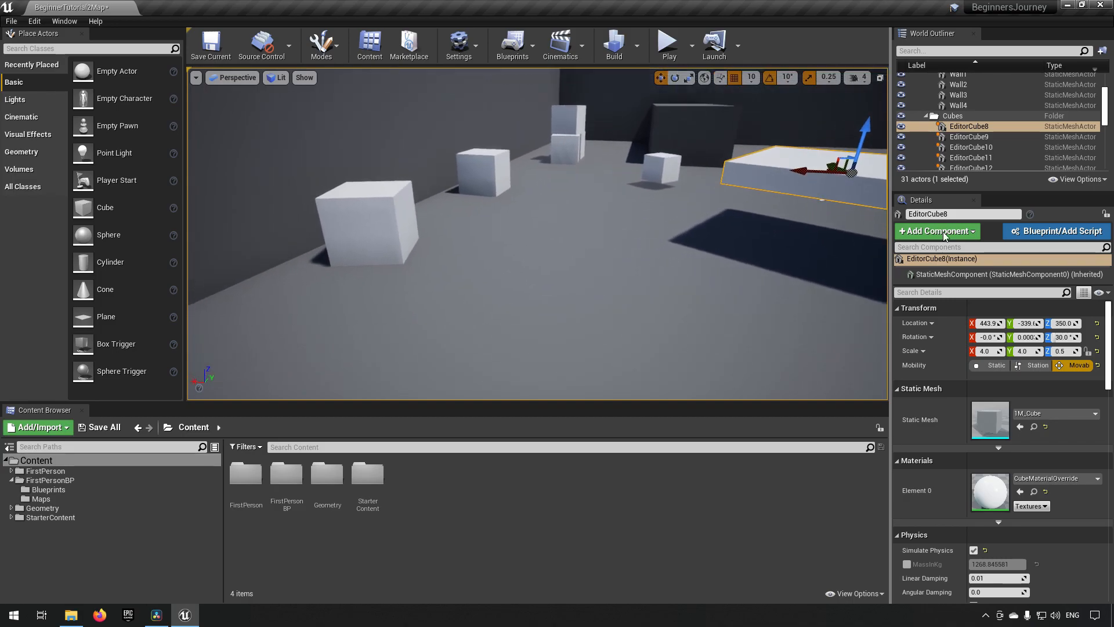
Move the nearby 1.5-scale cube beneath one corner of the slab, to about X 384, Y -547.
{"action": "left_click", "coordinate": [413, 238]}
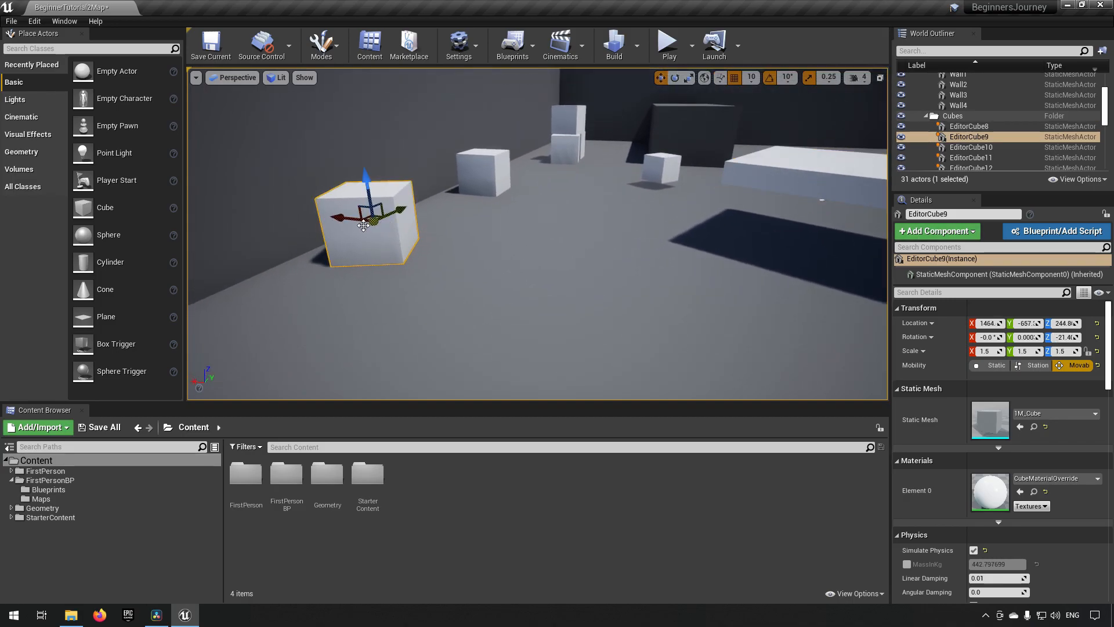
{"action": "left_click_drag", "start_coordinate": [341, 218], "coordinate": [789, 264]}
{"action": "right_click_drag", "start_coordinate": [789, 263], "coordinate": [870, 296]}
{"action": "right_click_drag", "start_coordinate": [612, 285], "coordinate": [555, 250]}
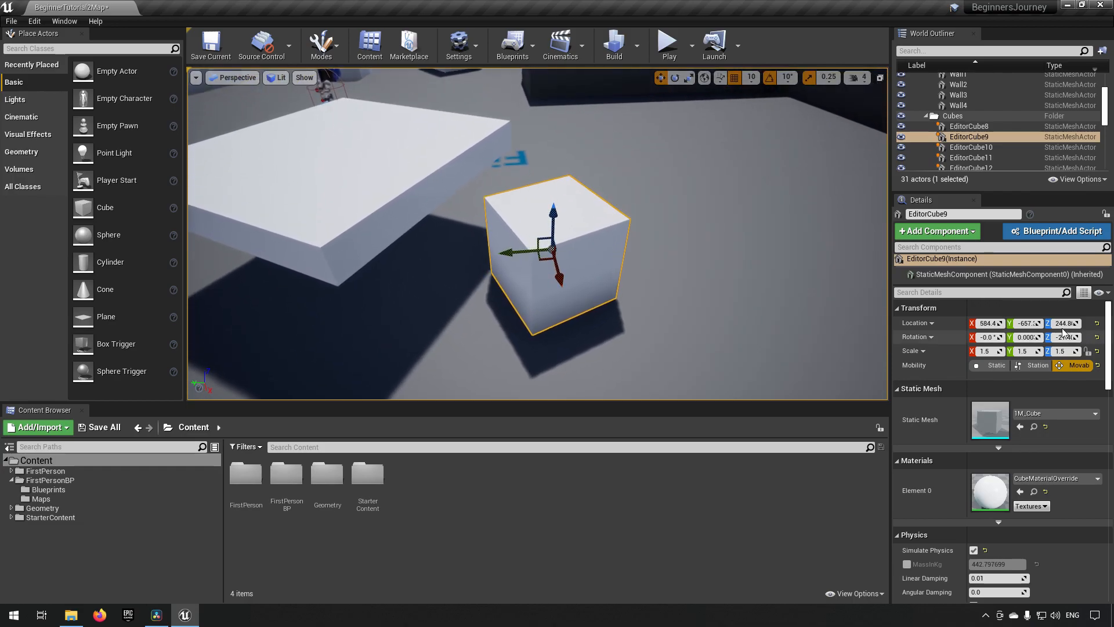
{"action": "left_click_drag", "start_coordinate": [548, 264], "coordinate": [458, 203]}
{"action": "right_click_drag", "start_coordinate": [458, 203], "coordinate": [346, 243]}
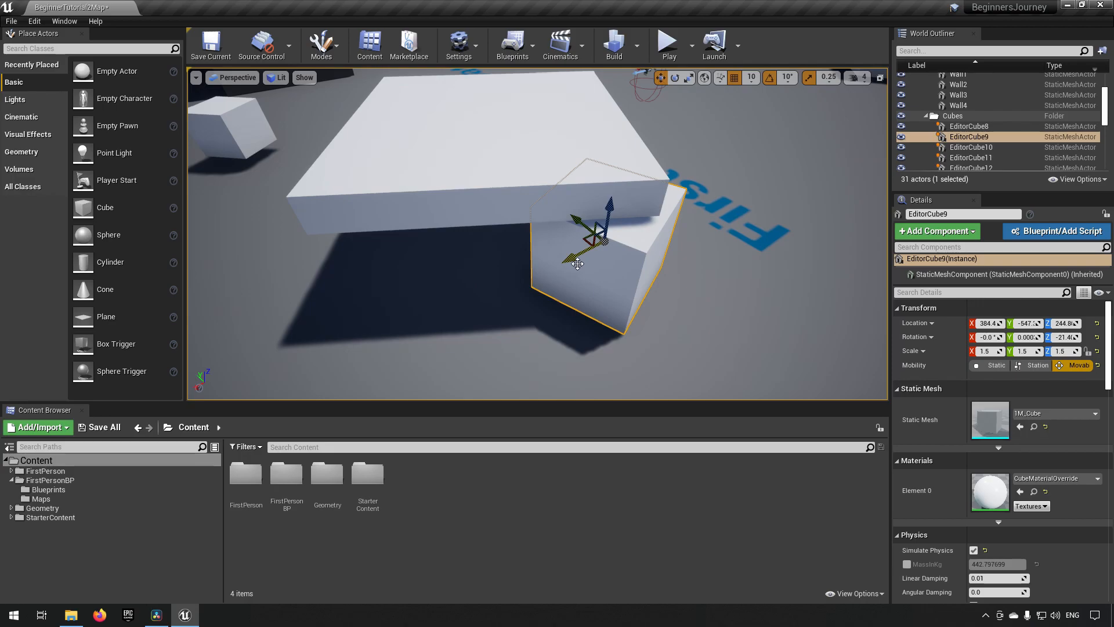
Duplicate the support cube by moving a copy beneath the adjacent slab corner, at about X 614, Y -387.
{"action": "left_click_drag", "start_coordinate": [571, 258], "coordinate": [380, 304], "text": "alt"}
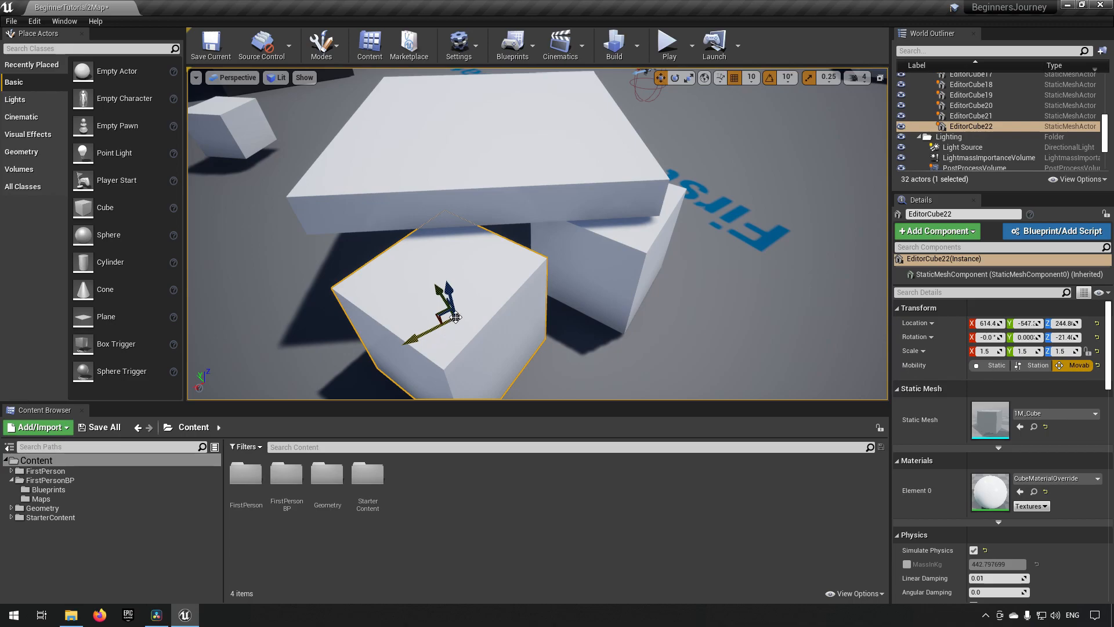
{"action": "right_click_drag", "start_coordinate": [619, 335], "coordinate": [708, 325]}
{"action": "left_click_drag", "start_coordinate": [557, 298], "coordinate": [423, 299]}
{"action": "right_click_drag", "start_coordinate": [423, 299], "coordinate": [576, 314]}
Duplicate the second support with a 40° Z rotation and move the copy beneath the third slab corner, at about X 484, Y -117.
{"action": "key", "text": "e"}
{"action": "key", "text": "r"}
{"action": "key", "text": "e"}
{"action": "right_click_drag", "start_coordinate": [584, 315], "coordinate": [654, 309]}
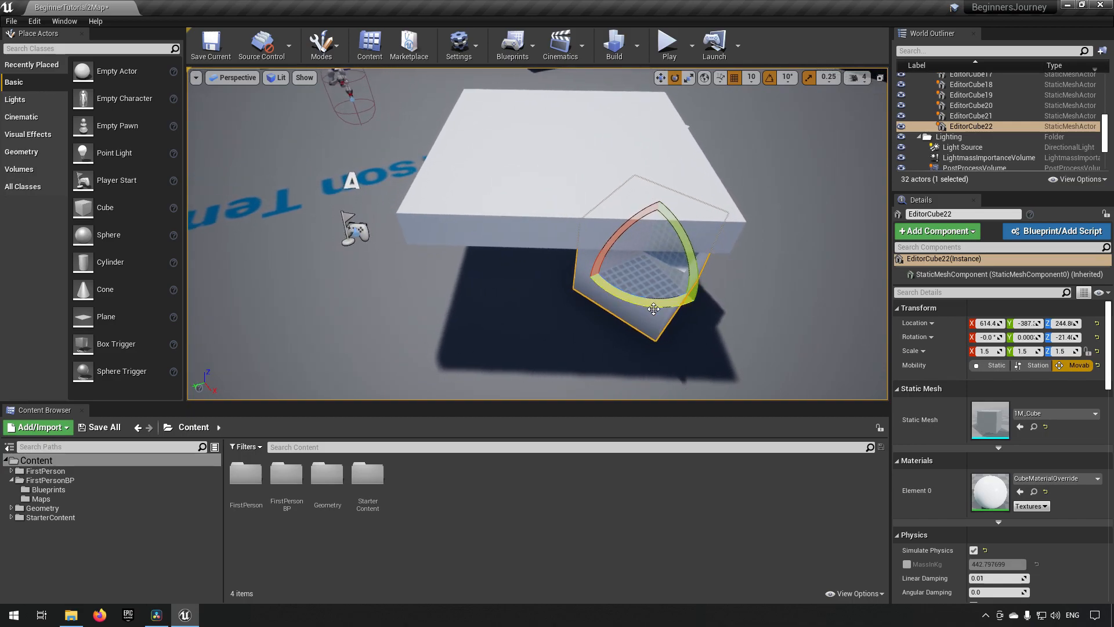
{"action": "left_click_drag", "start_coordinate": [699, 301], "coordinate": [653, 314], "text": "alt"}
{"action": "key", "text": "w"}
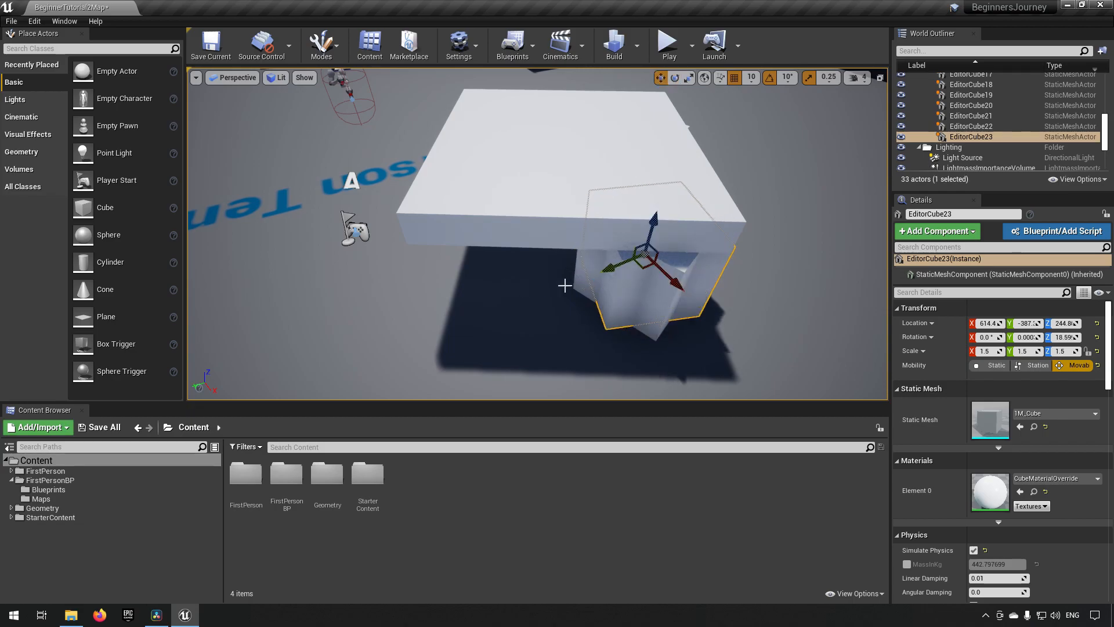
{"action": "left_click_drag", "start_coordinate": [653, 270], "coordinate": [442, 272]}
{"action": "right_click_drag", "start_coordinate": [447, 271], "coordinate": [696, 219]}
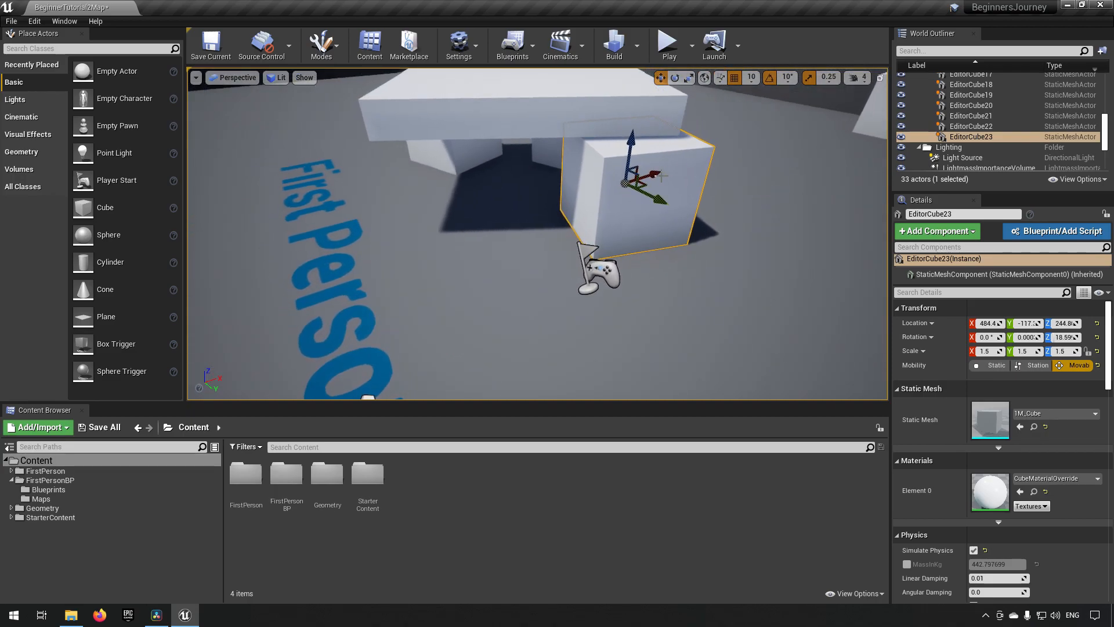
Duplicate the third support and position the copy beneath the last slab corner, at about X 214, Y -237.
{"action": "left_click_drag", "start_coordinate": [655, 177], "coordinate": [476, 238], "text": "alt"}
{"action": "right_click_drag", "start_coordinate": [475, 238], "coordinate": [707, 200]}
{"action": "left_click_drag", "start_coordinate": [596, 218], "coordinate": [490, 220]}
{"action": "right_click_drag", "start_coordinate": [490, 221], "coordinate": [622, 224]}
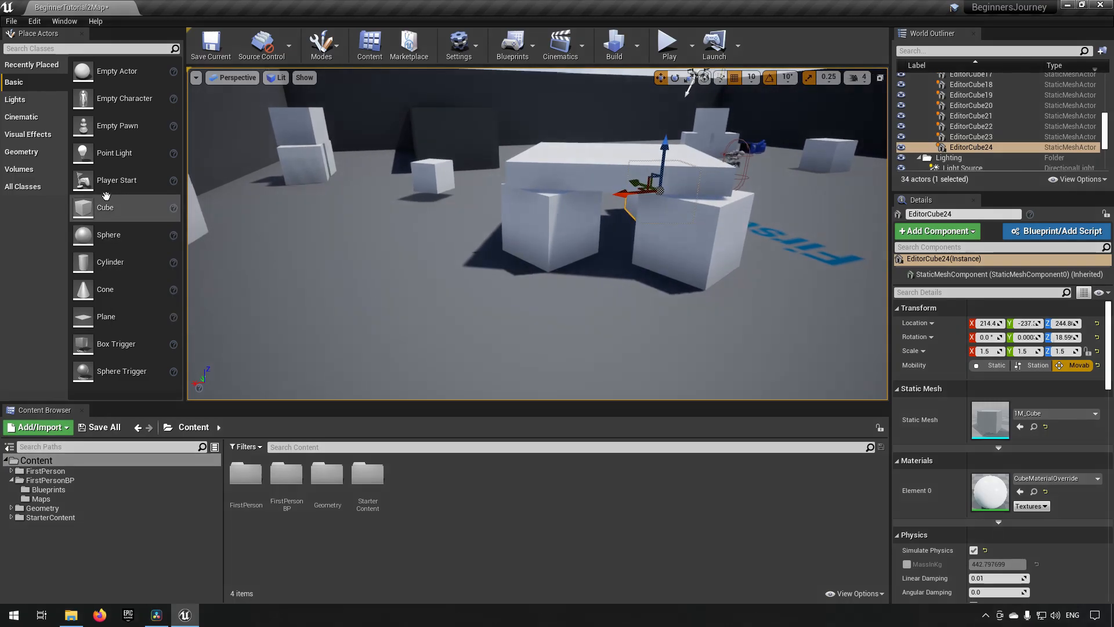
Place an additive Linear Stair geometry brush on the floor near the supported slab.
{"action": "left_click", "coordinate": [40, 152]}
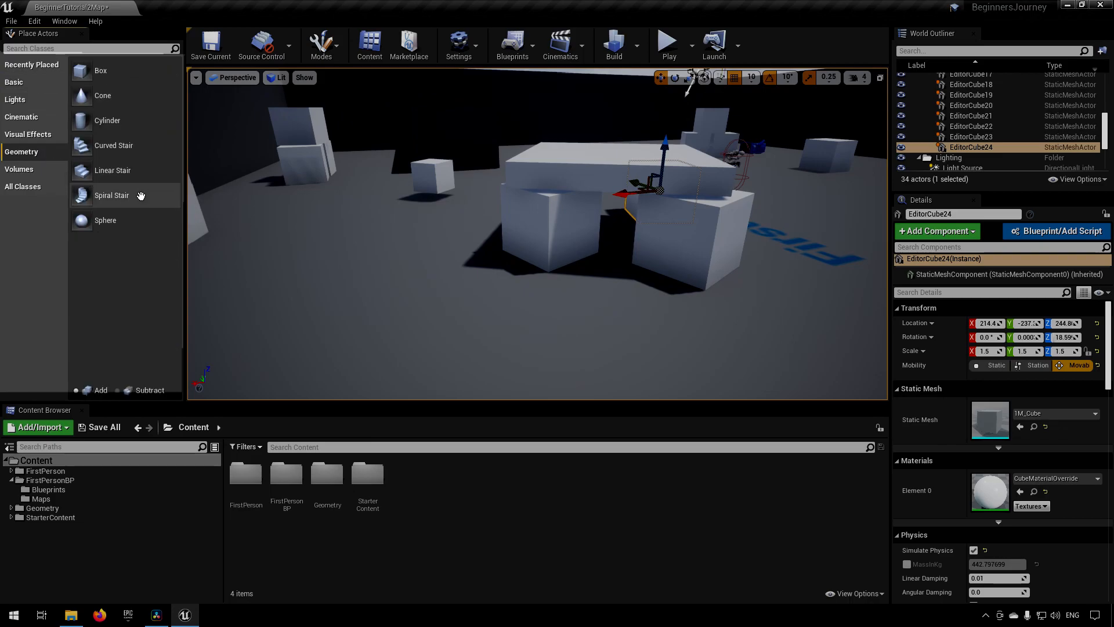
{"action": "mouse_move", "coordinate": [128, 174]}
{"action": "left_mouse_down"}
{"action": "mouse_move", "coordinate": [371, 194]}
{"action": "mouse_move", "coordinate": [866, 325]}
{"action": "left_mouse_up"}
{"action": "mouse_move", "coordinate": [866, 325]}
{"action": "right_mouse_down"}
{"action": "mouse_move", "coordinate": [691, 320]}
{"action": "mouse_move", "coordinate": [778, 317]}
{"action": "mouse_move", "coordinate": [755, 317]}
{"action": "right_mouse_up"}
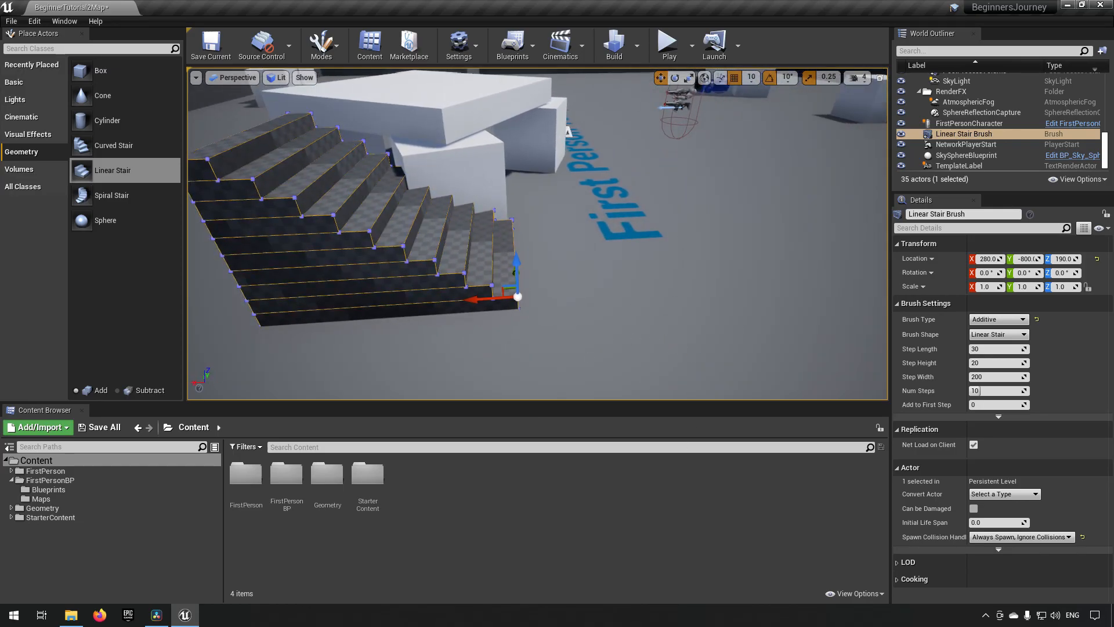
Move the linear stair brush against the slab's edge, to about X -20, Y -510, so its steps lead up to the platform.
{"action": "mouse_move", "coordinate": [481, 302]}
{"action": "left_mouse_down"}
{"action": "mouse_move", "coordinate": [660, 292]}
{"action": "mouse_move", "coordinate": [808, 319]}
{"action": "left_mouse_up"}
{"action": "right_click_drag", "start_coordinate": [809, 320], "coordinate": [650, 318]}
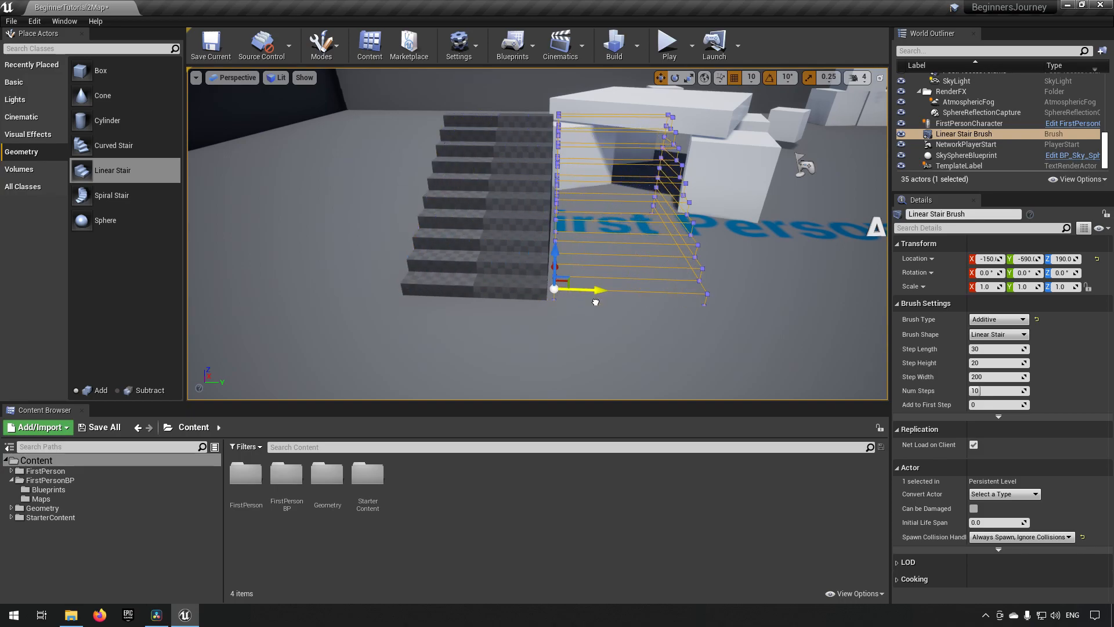
{"action": "left_click_drag", "start_coordinate": [594, 301], "coordinate": [574, 299]}
{"action": "mouse_move", "coordinate": [574, 299]}
{"action": "right_mouse_down"}
{"action": "mouse_move", "coordinate": [496, 172]}
{"action": "mouse_move", "coordinate": [464, 174]}
{"action": "right_mouse_up"}
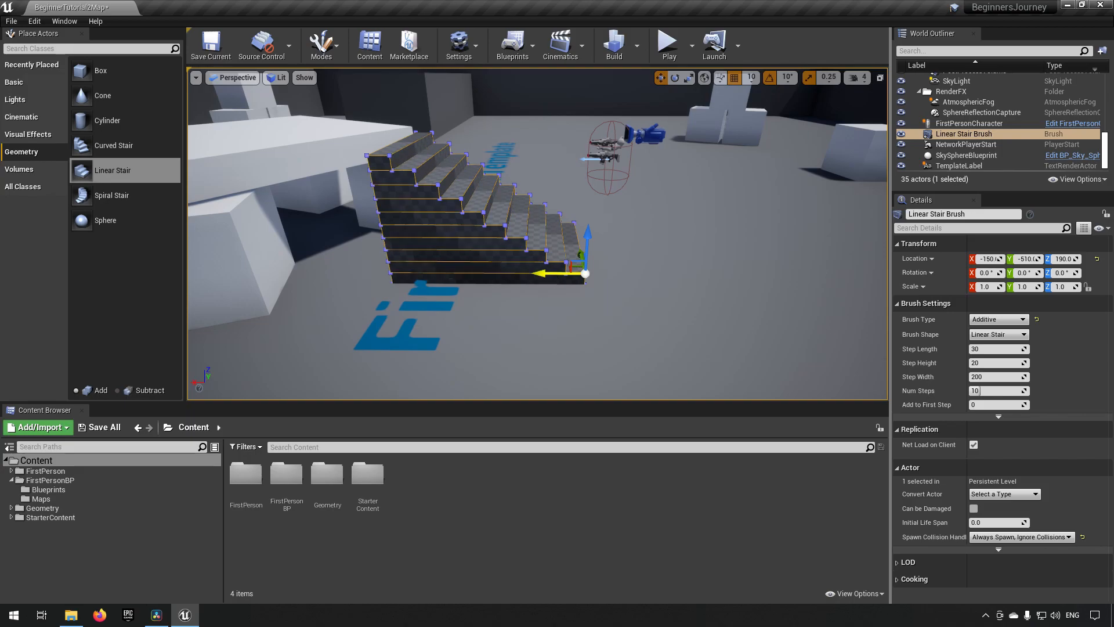
{"action": "left_click_drag", "start_coordinate": [466, 273], "coordinate": [466, 273]}
{"action": "mouse_move", "coordinate": [466, 273]}
{"action": "right_mouse_down"}
{"action": "mouse_move", "coordinate": [438, 273]}
{"action": "mouse_move", "coordinate": [502, 293]}
{"action": "mouse_move", "coordinate": [740, 287]}
{"action": "mouse_move", "coordinate": [711, 290]}
{"action": "right_mouse_up"}
{"action": "key", "text": "a"}
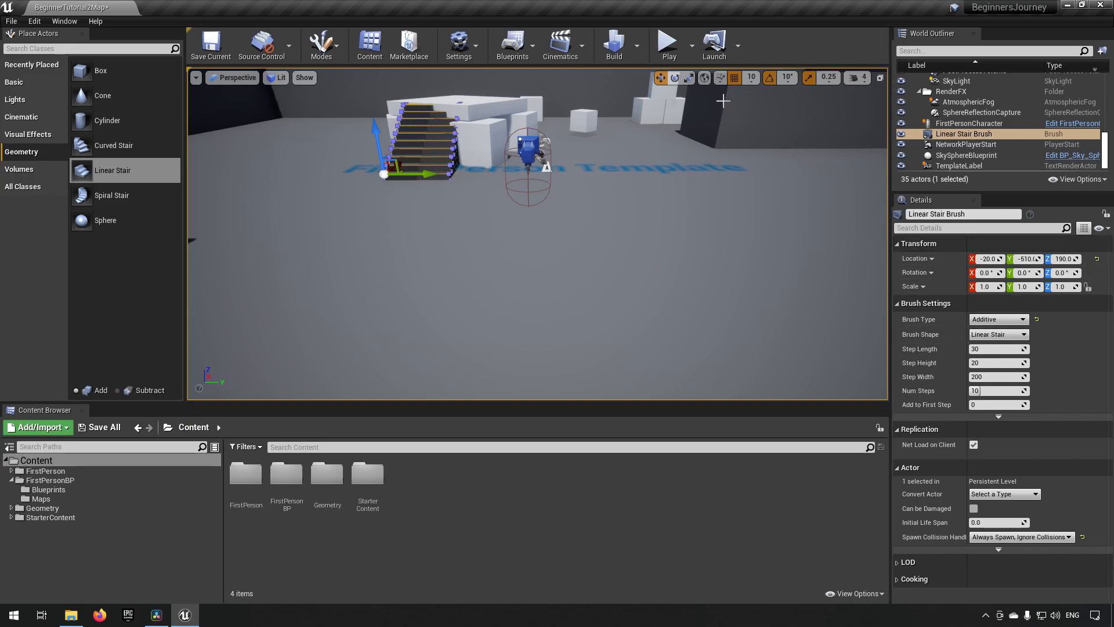
Play the level in the viewport, walk around the stairs and cube platform to check them, and stop playing.
{"action": "left_click", "coordinate": [665, 54]}
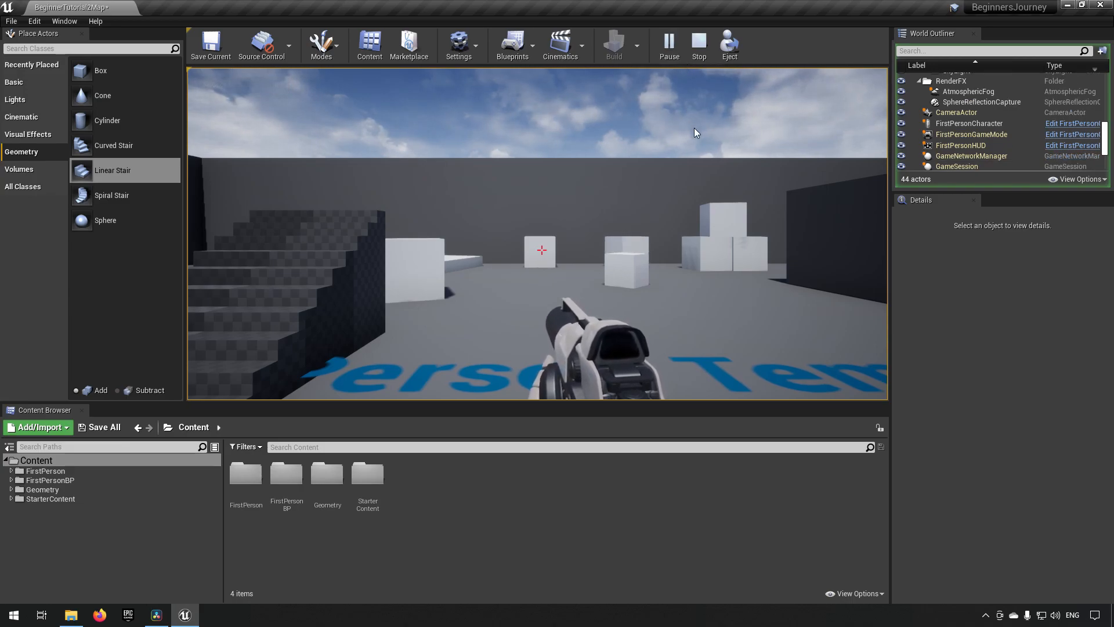
{"action": "left_click", "coordinate": [678, 147]}
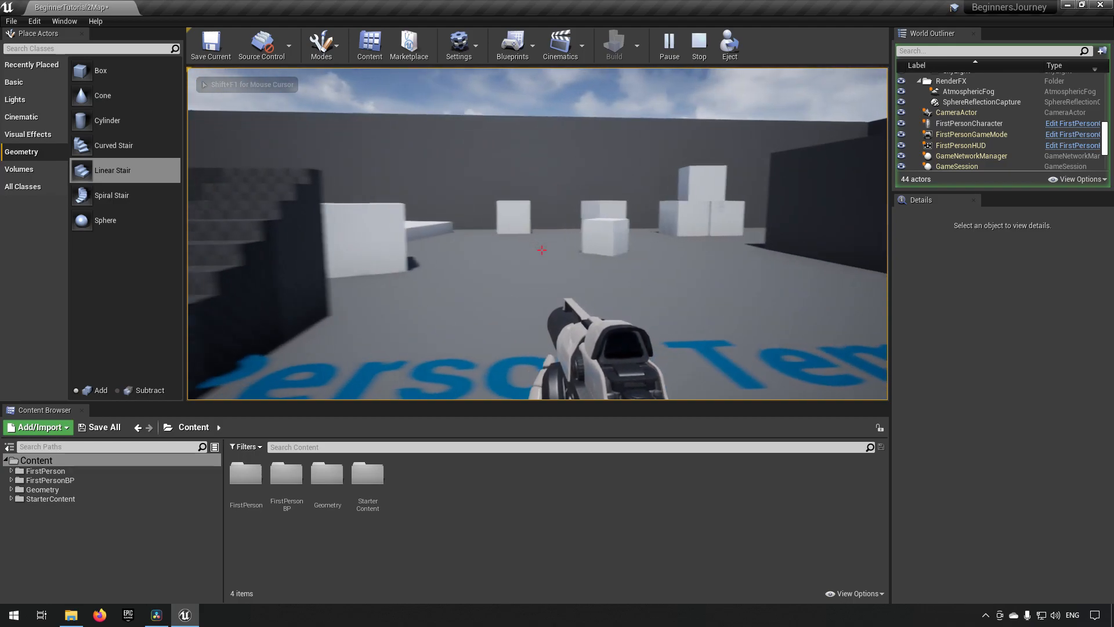
{"action": "key", "text": "a"}
{"action": "key", "text": "a"}
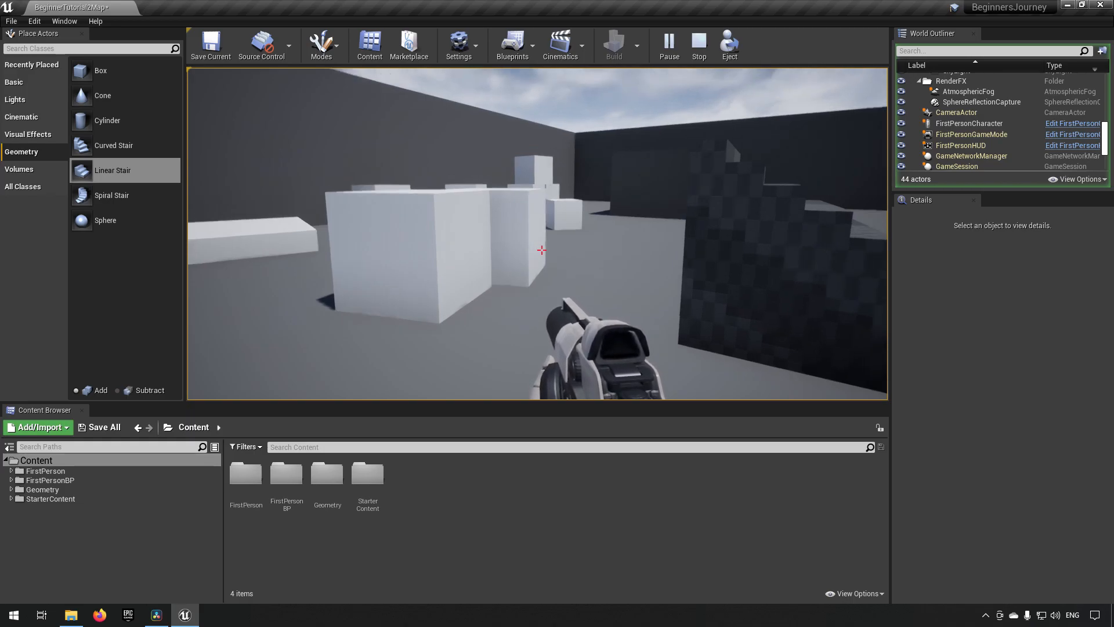
{"action": "key", "text": "a"}
{"action": "key", "text": "a"}
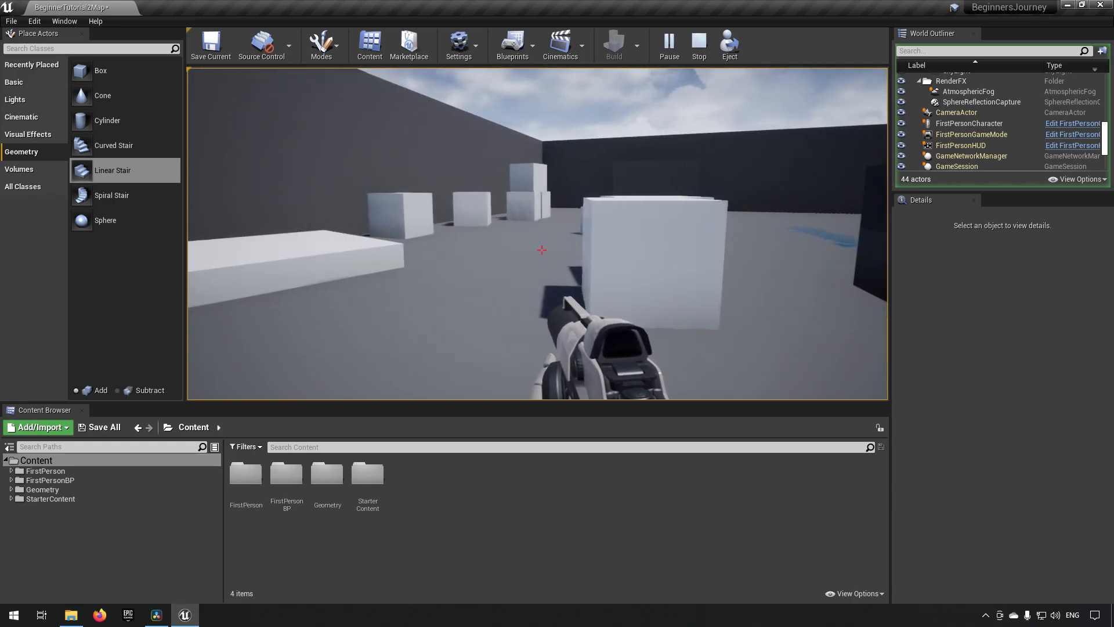
{"action": "key", "text": "w"}
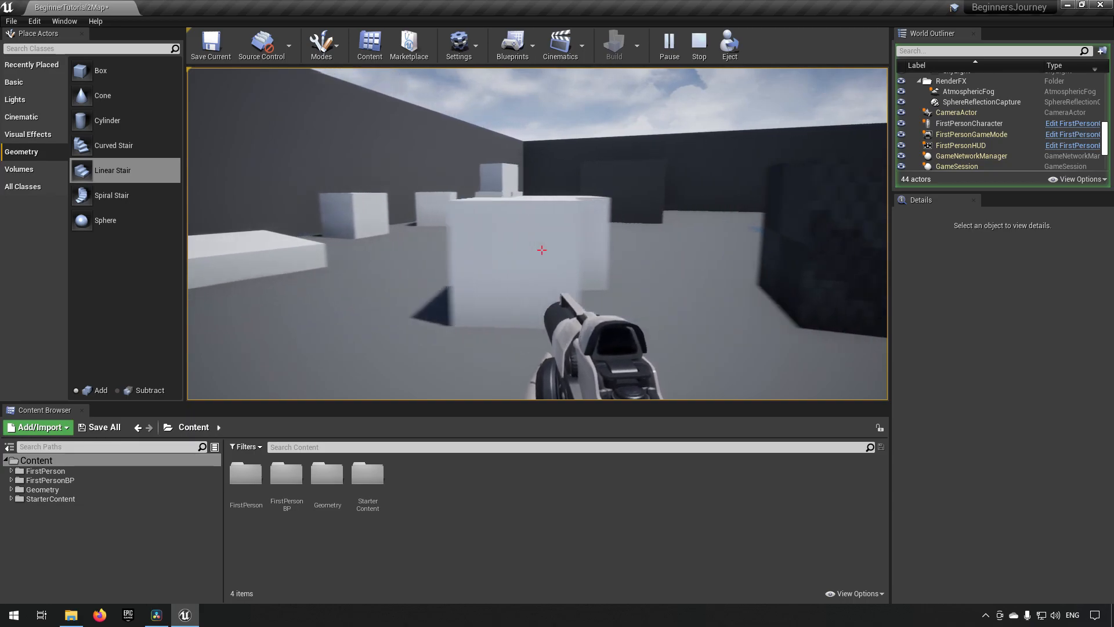
{"action": "key", "text": "d"}
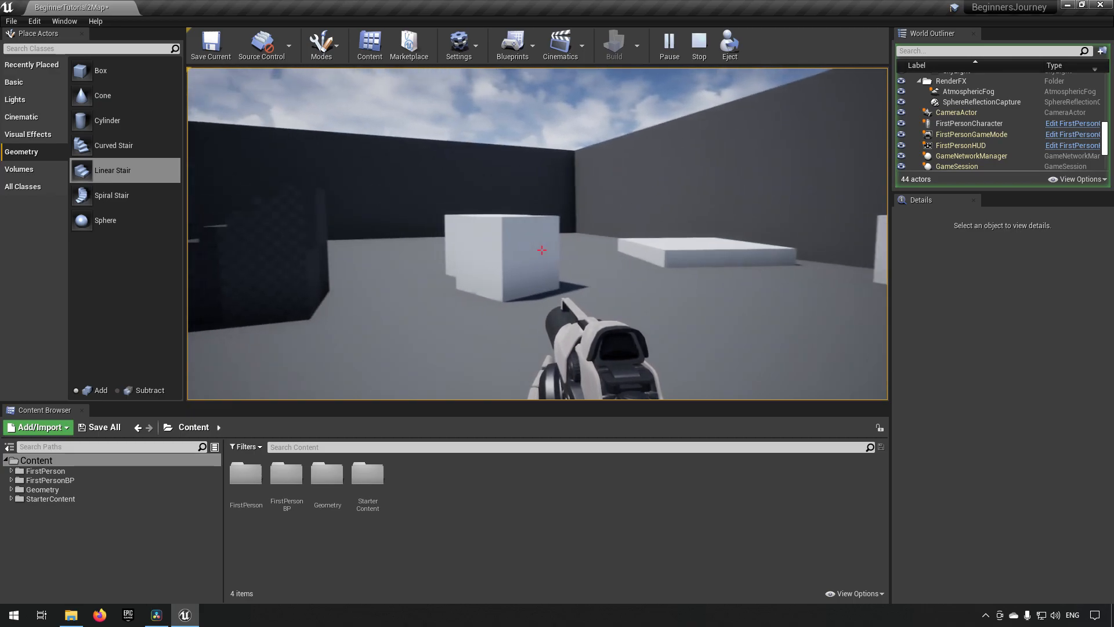
{"action": "key", "text": "a"}
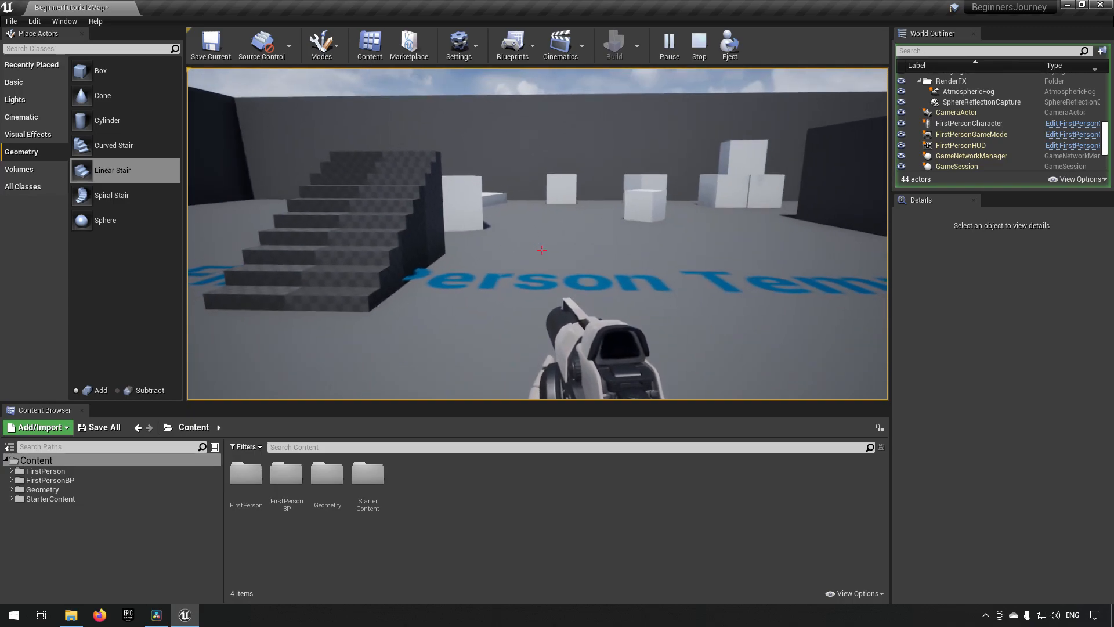
{"action": "key", "text": "Escape"}
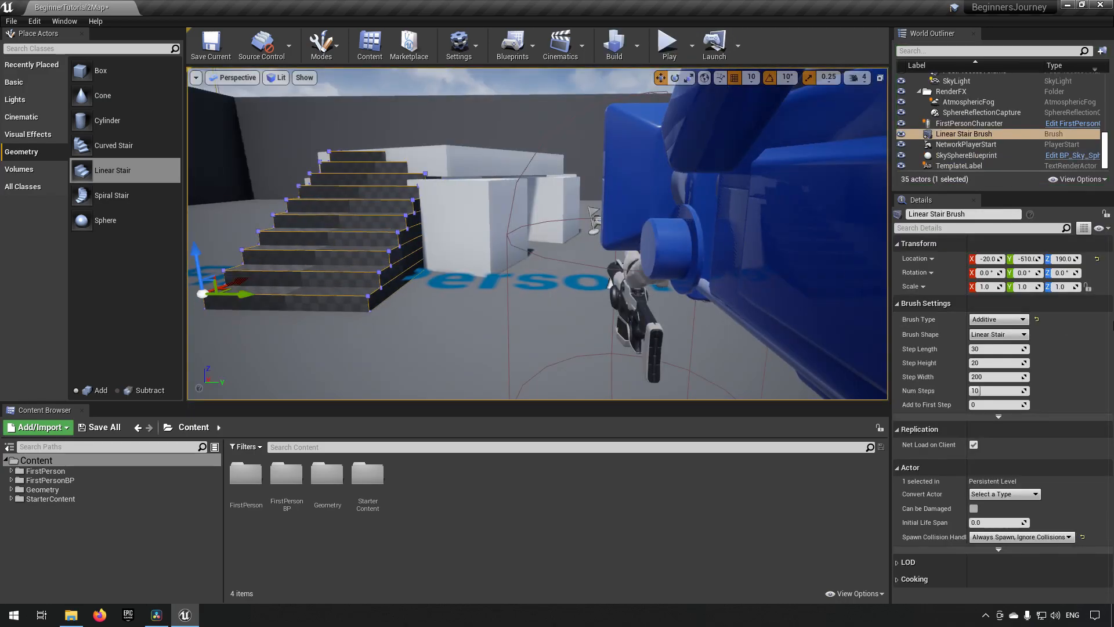
Select the slab together with its four support cubes and set their mobility to Static.
{"action": "right_click_drag", "start_coordinate": [638, 217], "coordinate": [616, 230]}
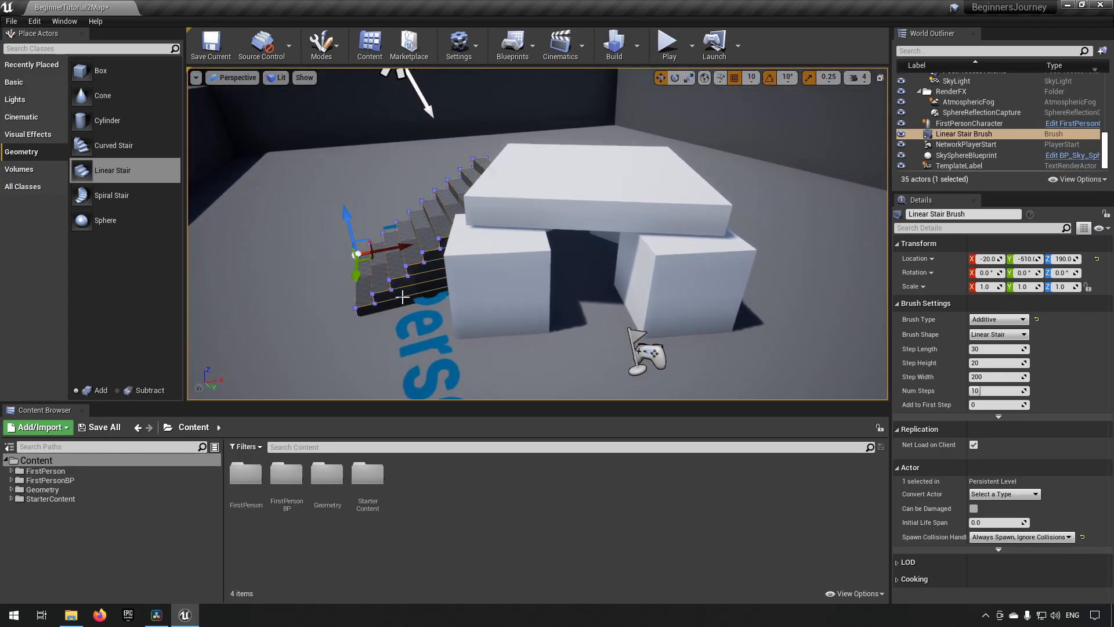
{"action": "left_click", "coordinate": [521, 278]}
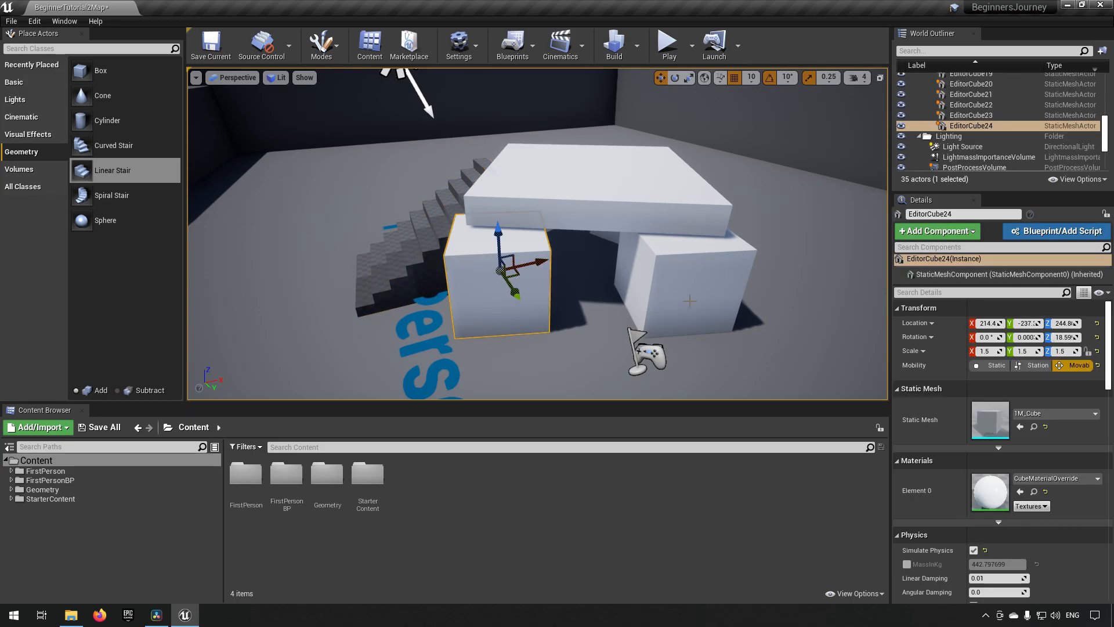
{"action": "left_click", "coordinate": [702, 293], "text": "ctrl"}
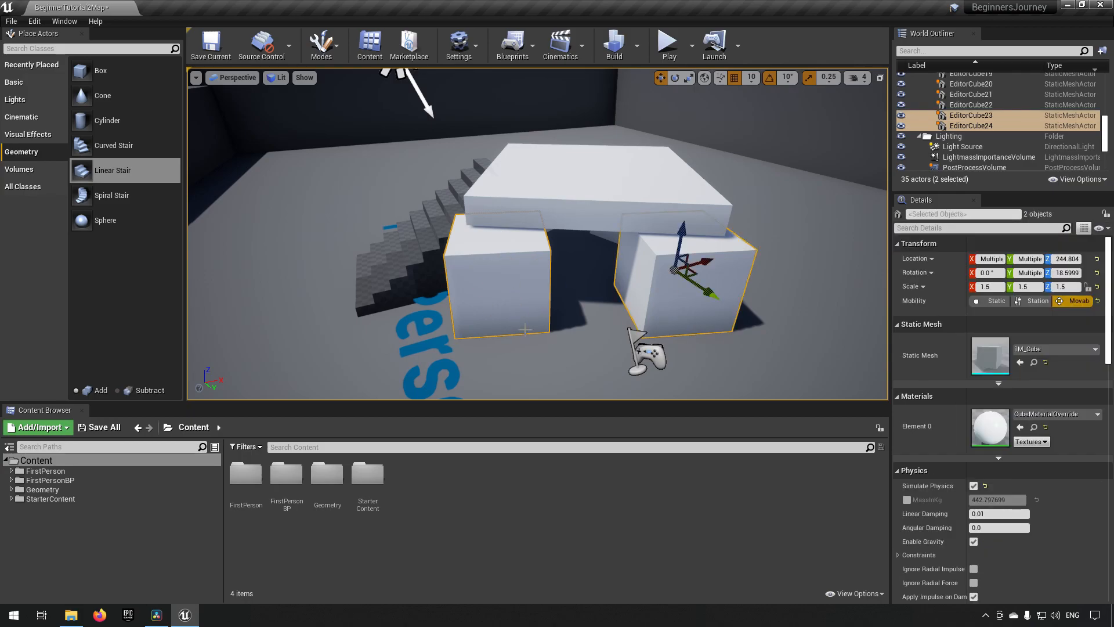
{"action": "right_click_drag", "start_coordinate": [805, 267], "coordinate": [452, 268]}
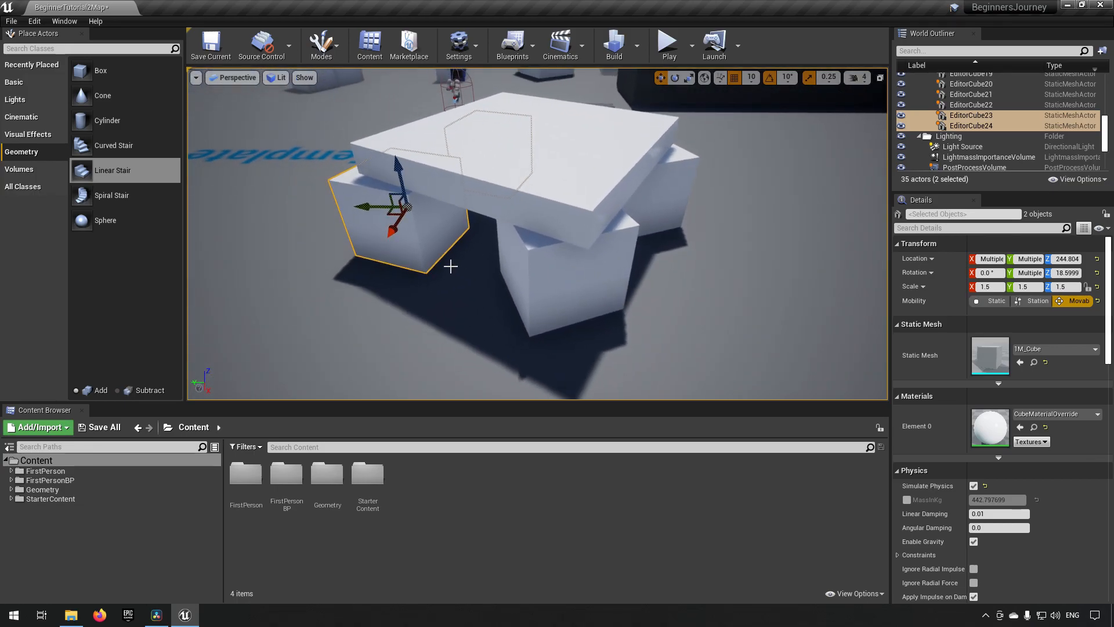
{"action": "left_click", "coordinate": [565, 189], "text": "ctrl"}
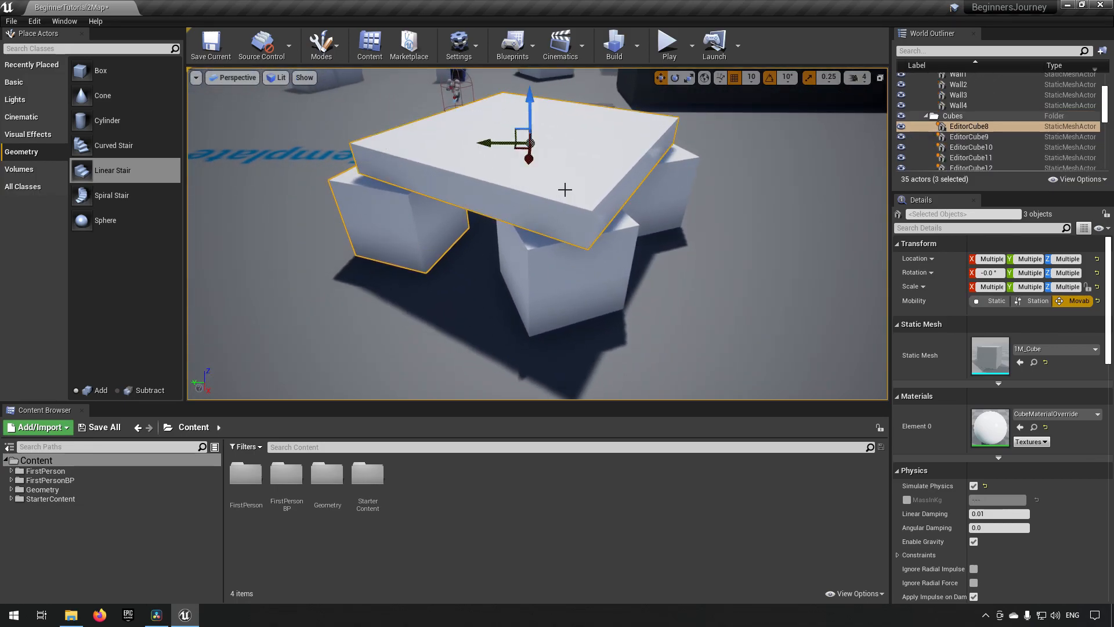
{"action": "left_click", "coordinate": [580, 278], "text": "ctrl"}
{"action": "right_click_drag", "start_coordinate": [580, 278], "coordinate": [555, 232]}
{"action": "left_click", "coordinate": [569, 227], "text": "ctrl"}
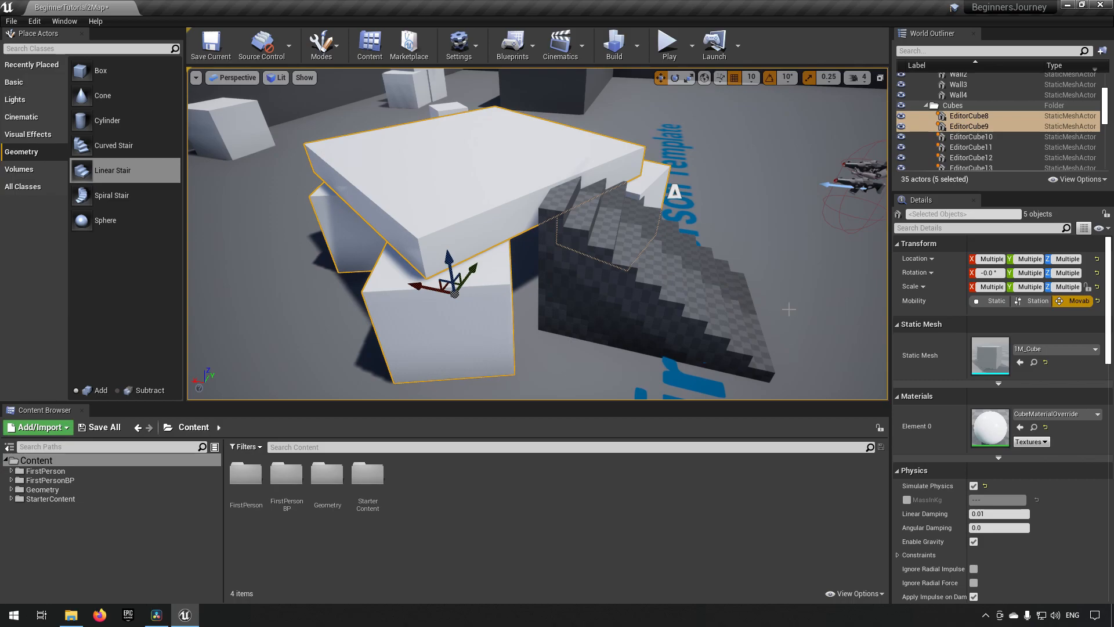
{"action": "mouse_move", "coordinate": [923, 307]}
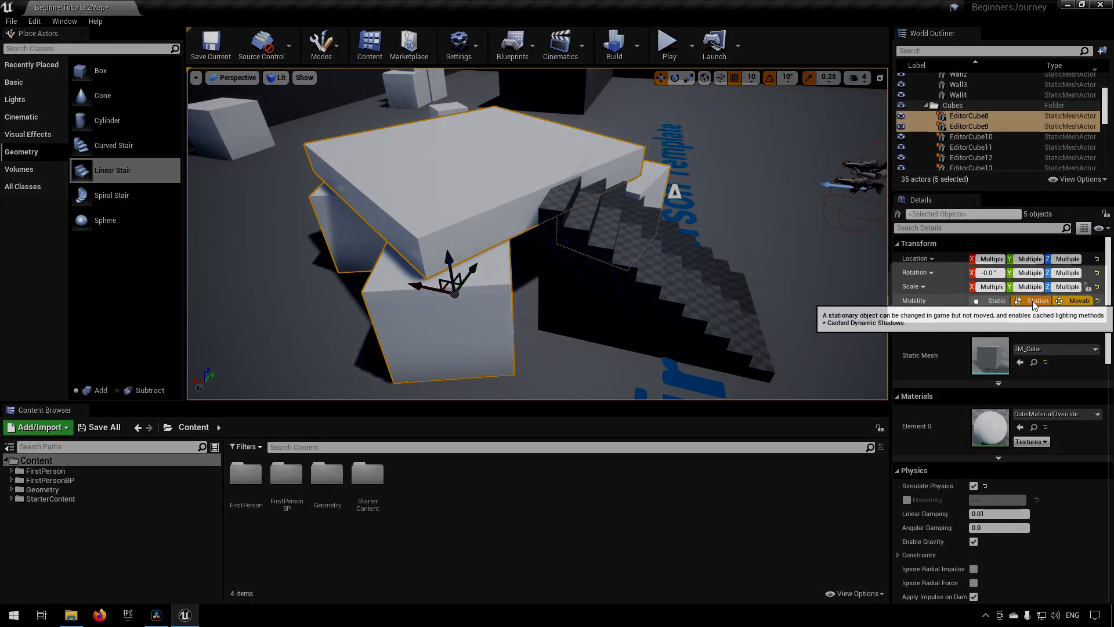
{"action": "left_click", "coordinate": [997, 303]}
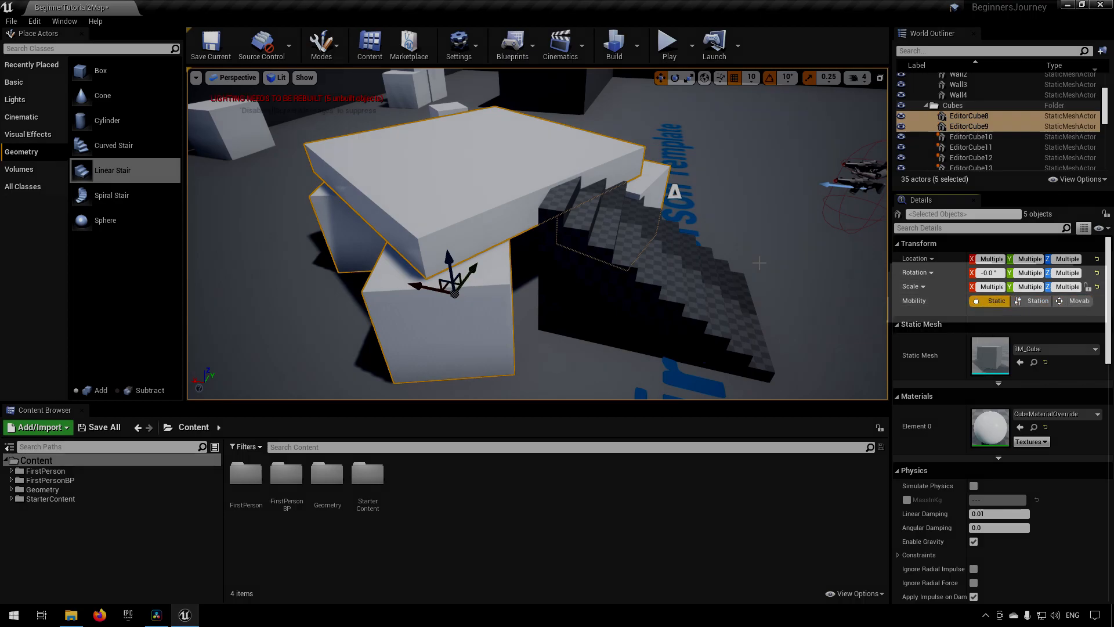
Play the level in the viewport, walk up the stairs onto the static slab to test it, and stop playing.
{"action": "right_click_drag", "start_coordinate": [537, 234], "coordinate": [418, 226]}
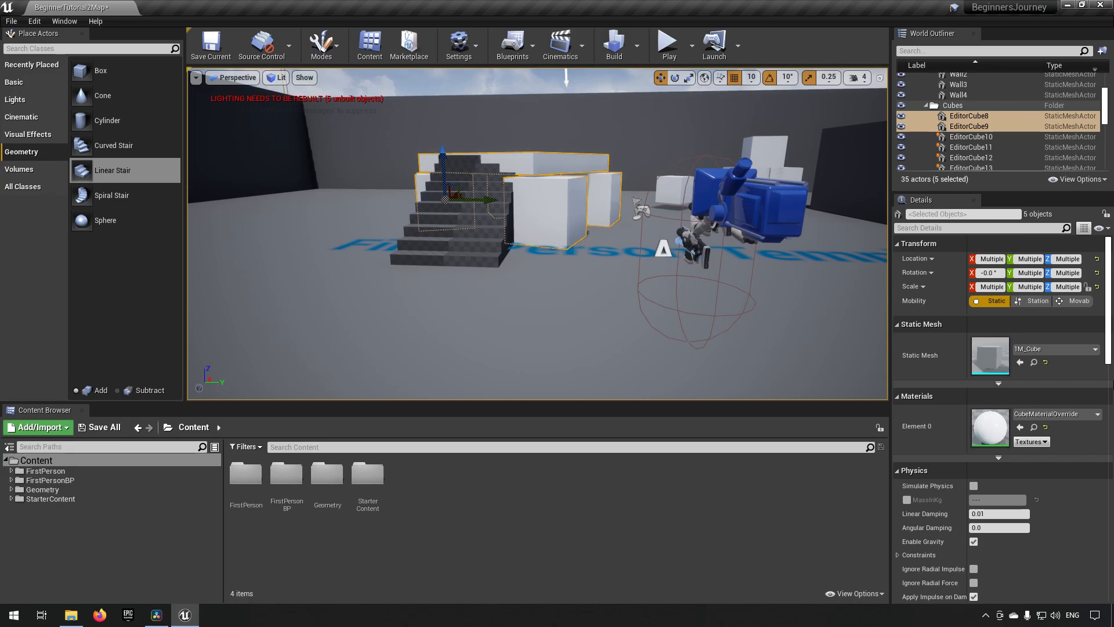
{"action": "left_click", "coordinate": [667, 47]}
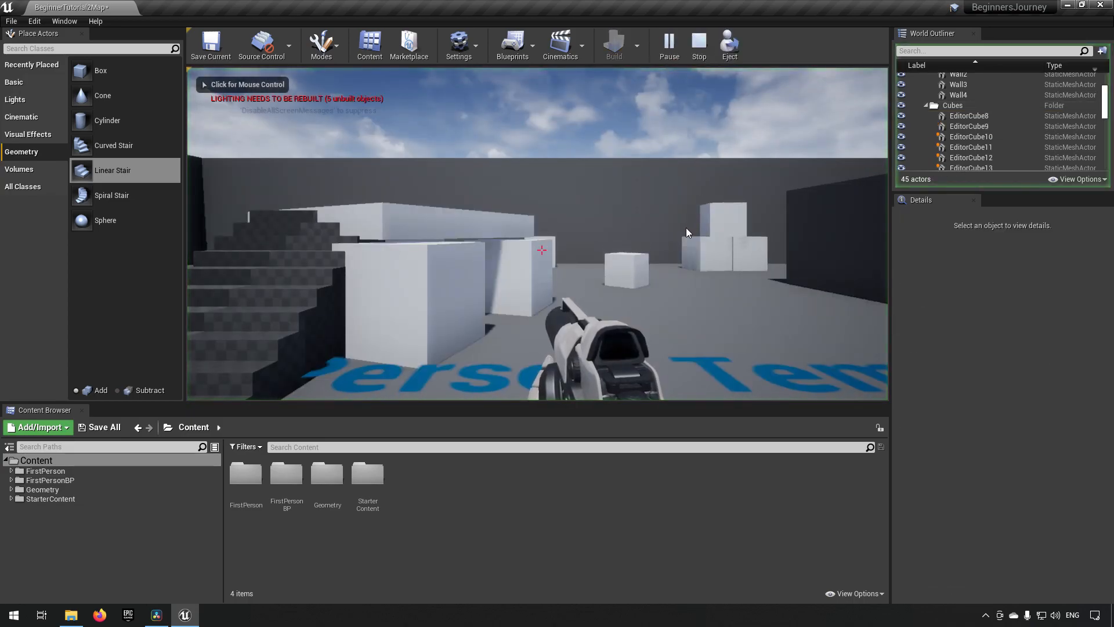
{"action": "left_click", "coordinate": [687, 227]}
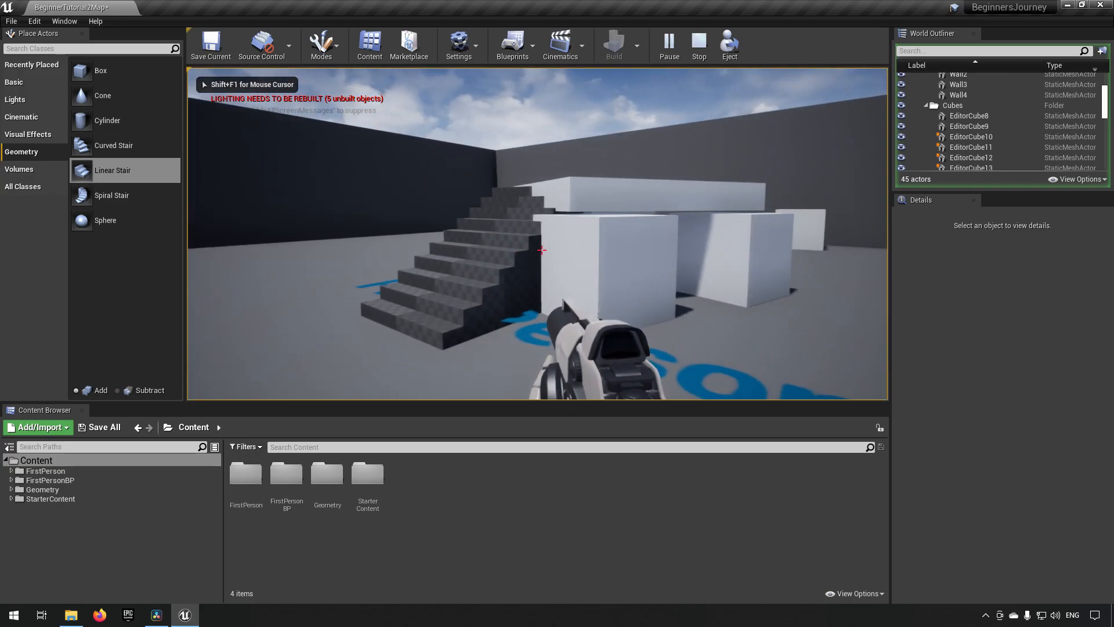
{"action": "key", "text": "a"}
{"action": "key", "text": "w"}
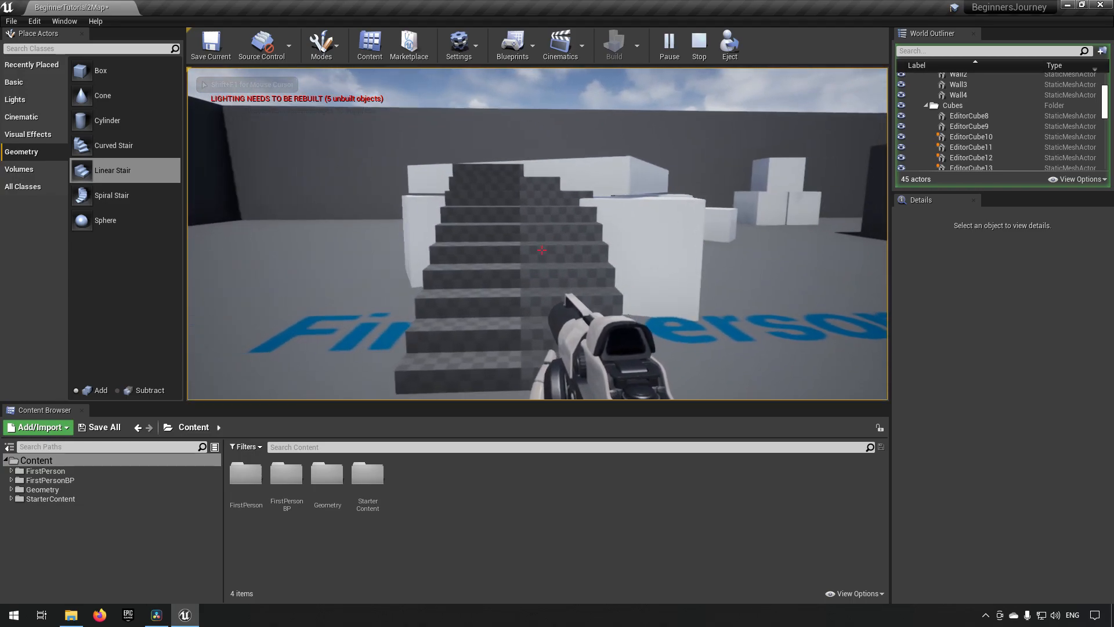
{"action": "key", "text": "w"}
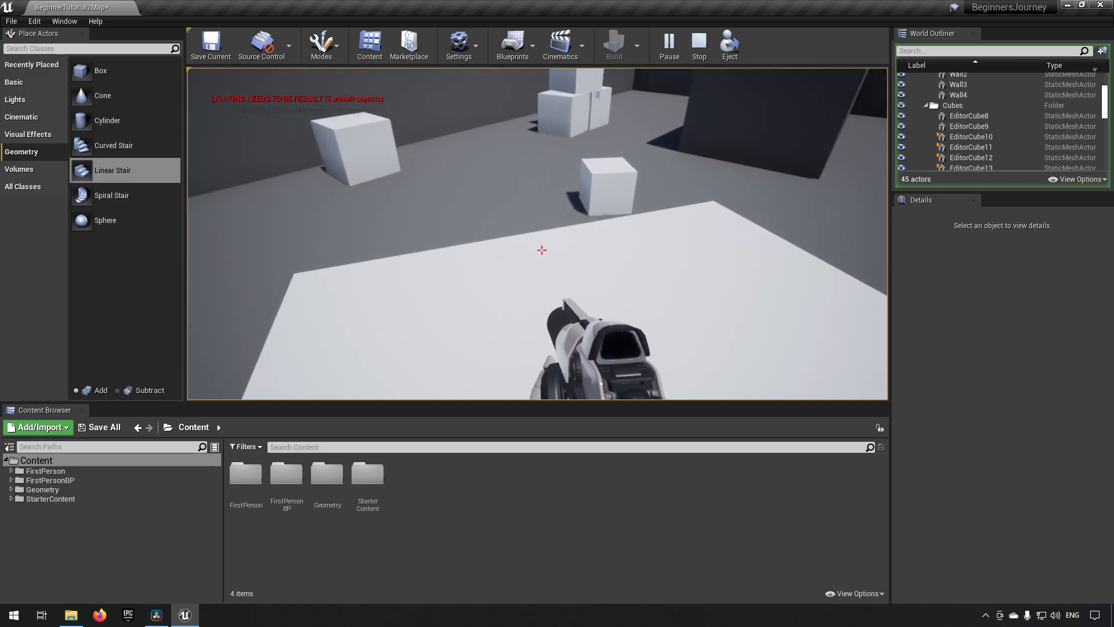
{"action": "key", "text": "w"}
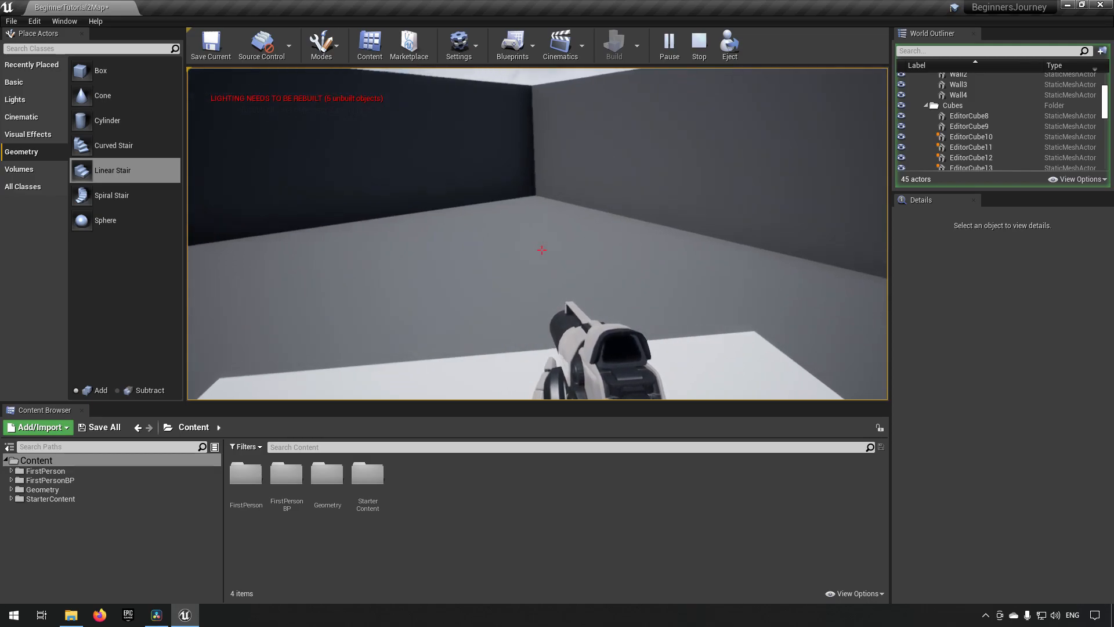
{"action": "key", "text": "Escape"}
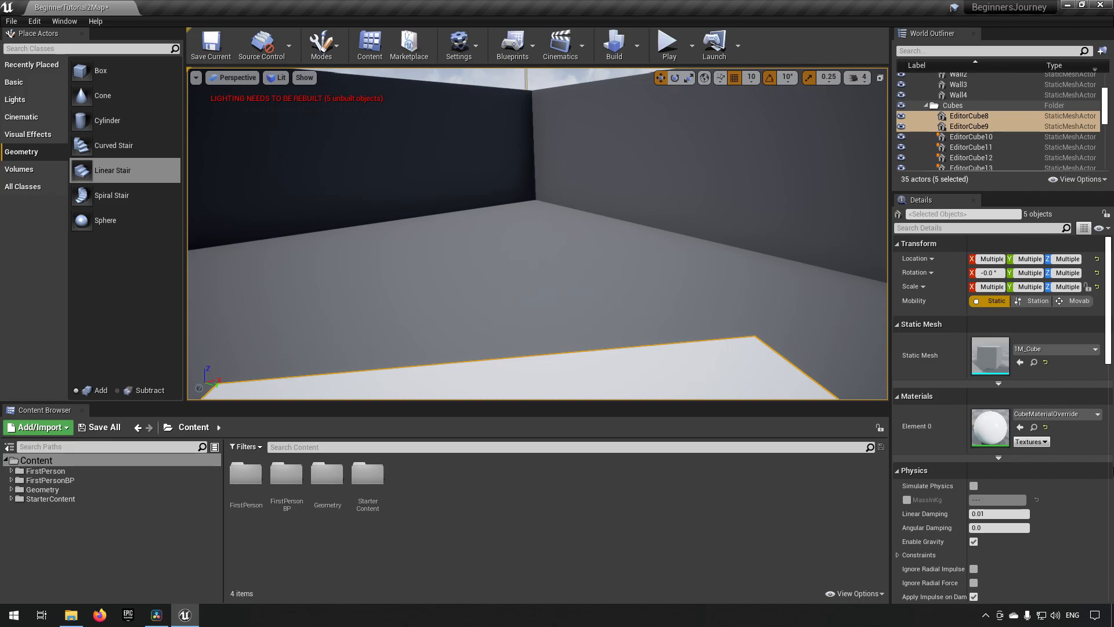
Select only the slab on top of the support cubes and move it to about X 424, Y -349.
{"action": "key", "text": "f"}
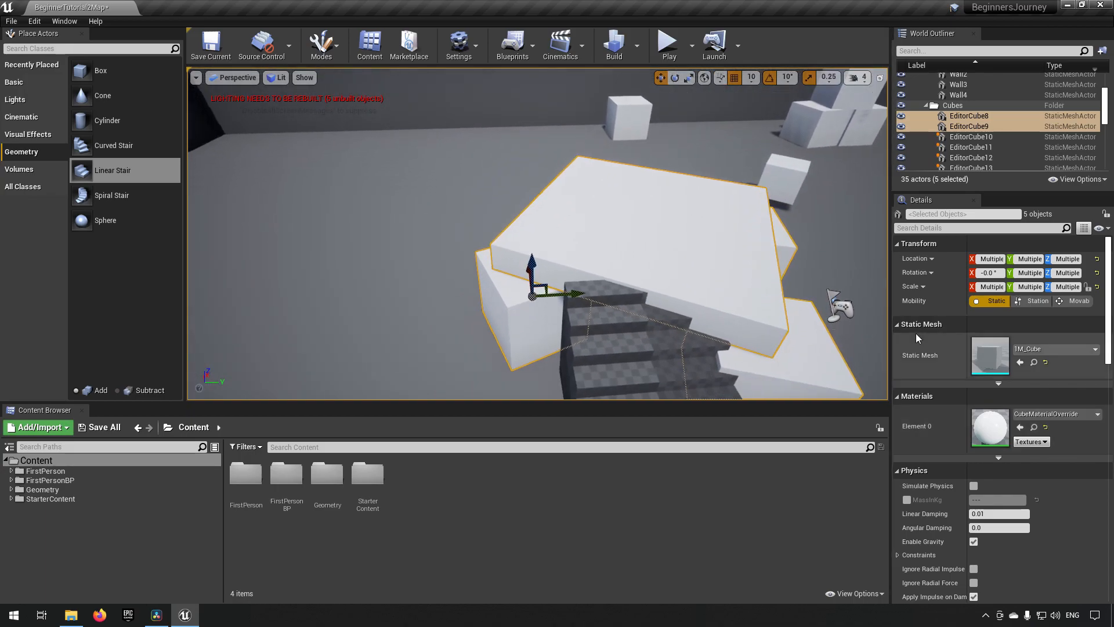
{"action": "left_click", "coordinate": [725, 233]}
{"action": "key", "text": "f"}
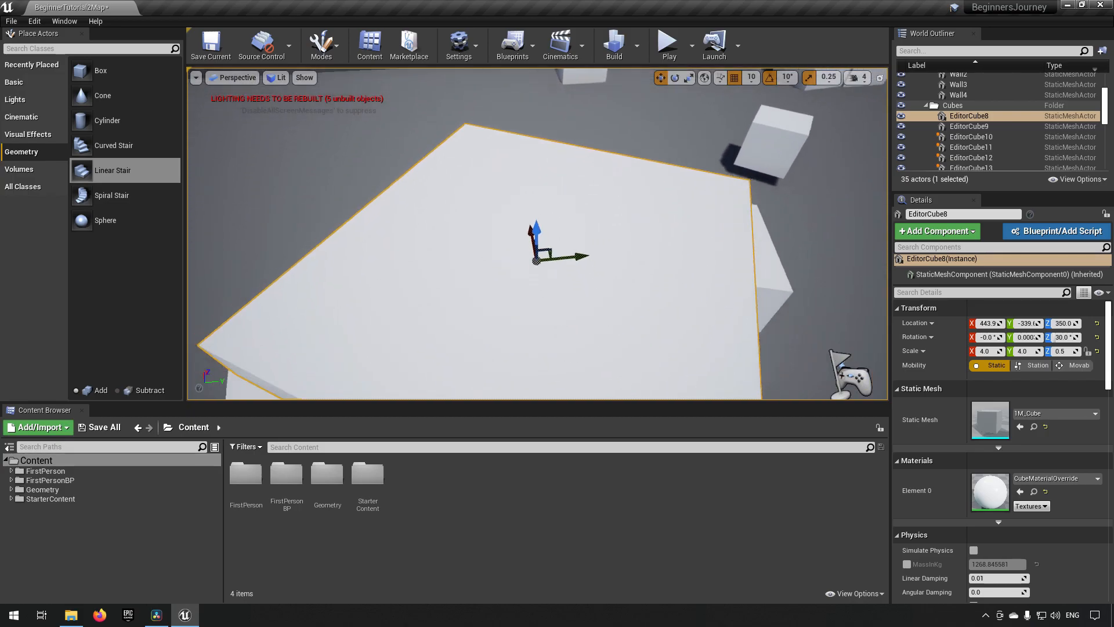
{"action": "left_click_drag", "start_coordinate": [597, 251], "coordinate": [598, 251]}
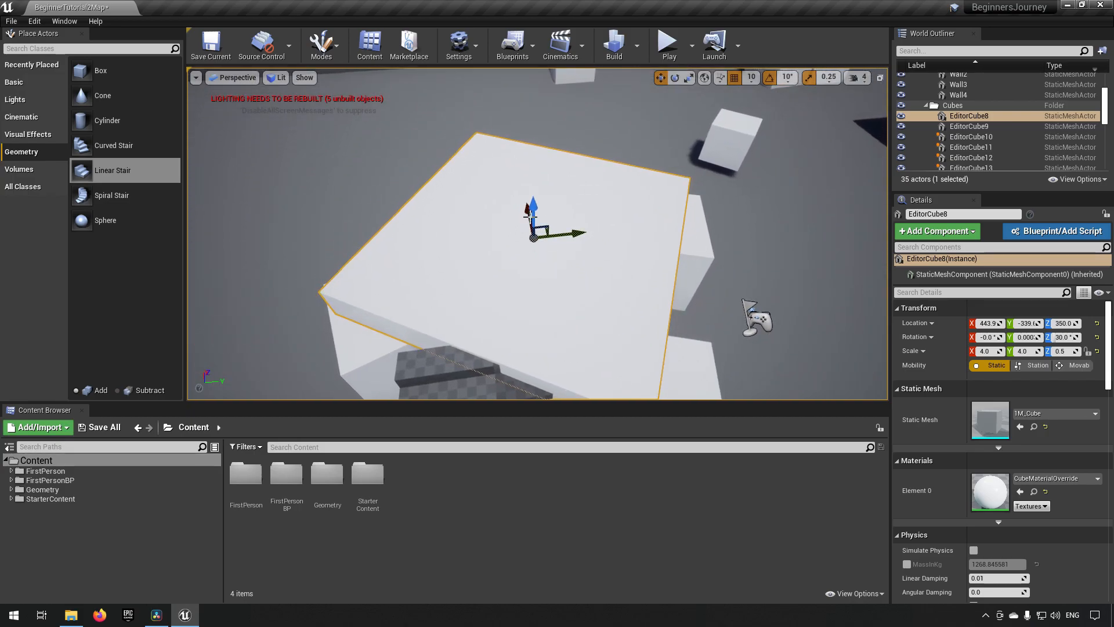
{"action": "left_click_drag", "start_coordinate": [582, 243], "coordinate": [583, 243]}
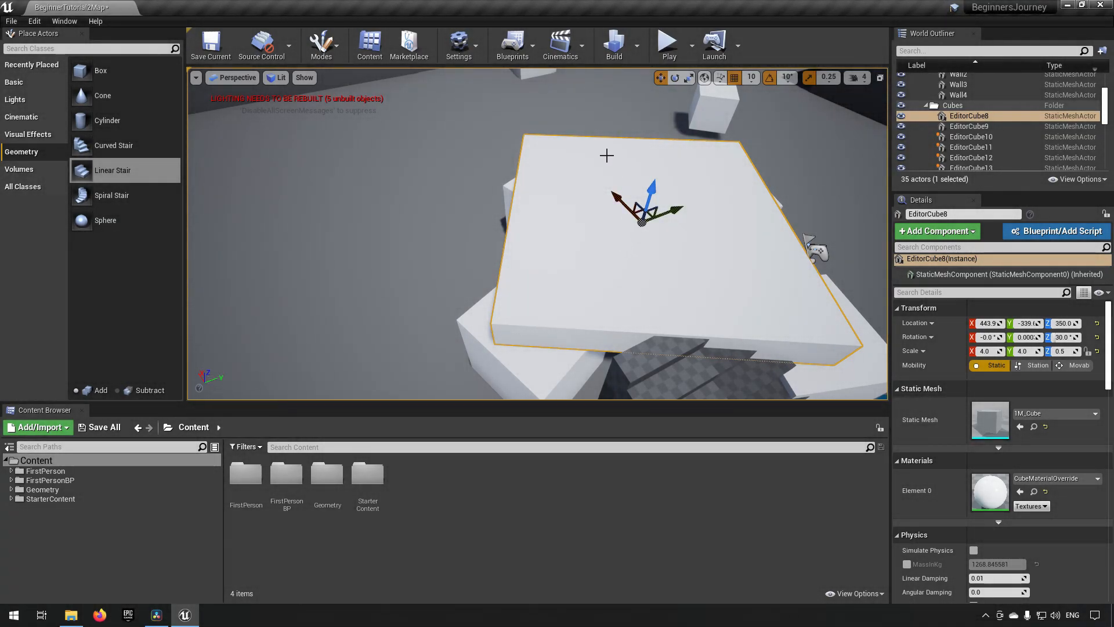
{"action": "right_click_drag", "start_coordinate": [784, 278], "coordinate": [631, 261]}
{"action": "left_click_drag", "start_coordinate": [549, 250], "coordinate": [473, 222]}
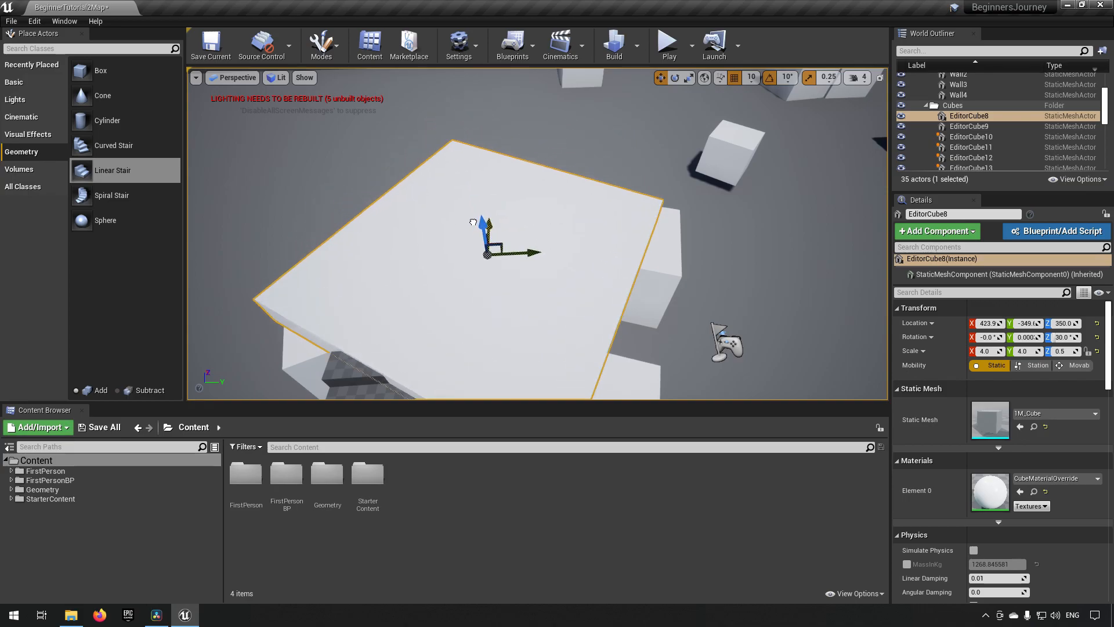
Rotate the slab about its vertical axis to 10° and back to 30°.
{"action": "key", "text": "e"}
{"action": "left_click_drag", "start_coordinate": [547, 273], "coordinate": [507, 283]}
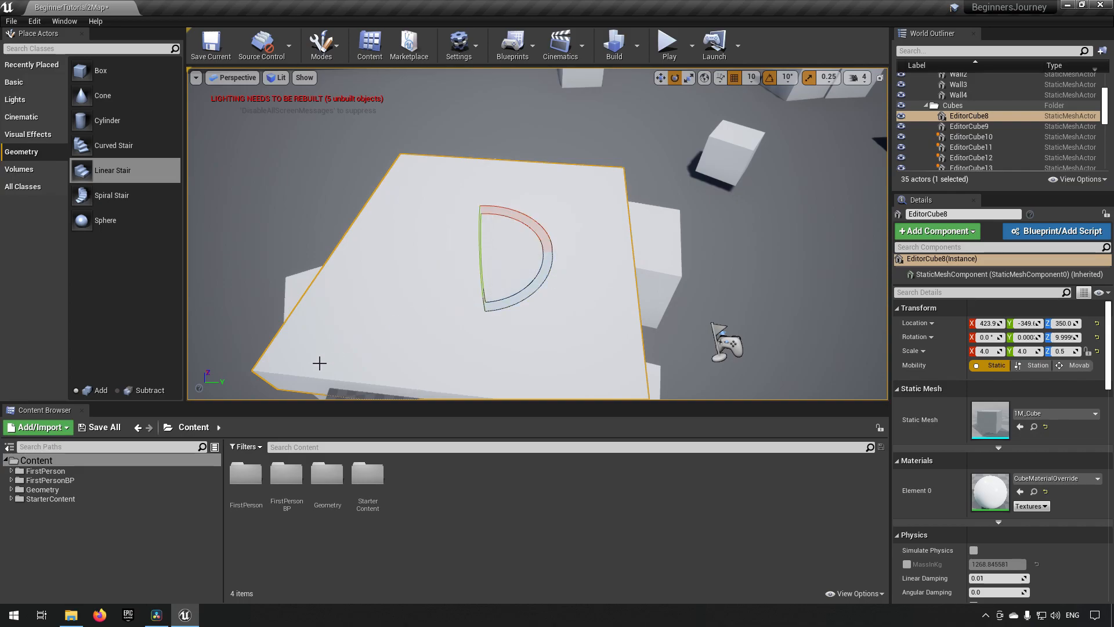
{"action": "left_click_drag", "start_coordinate": [646, 317], "coordinate": [575, 290], "text": "alt"}
{"action": "key", "text": "w"}
{"action": "left_click_drag", "start_coordinate": [448, 244], "coordinate": [858, 260], "text": "alt"}
{"action": "mouse_move", "coordinate": [796, 311]}
{"action": "right_mouse_down"}
{"action": "mouse_move", "coordinate": [802, 303]}
{"action": "mouse_move", "coordinate": [797, 311]}
{"action": "right_mouse_up"}
{"action": "key", "text": "s"}
{"action": "key", "text": "w"}
{"action": "key", "text": "e"}
{"action": "left_click_drag", "start_coordinate": [545, 337], "coordinate": [490, 333]}
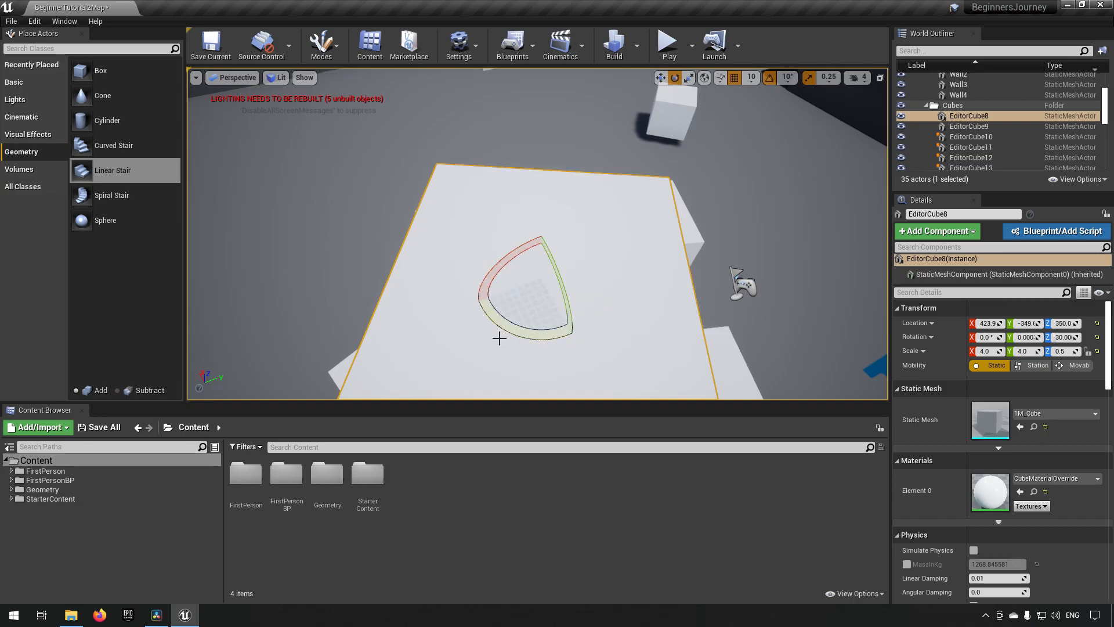
Return to the move gizmo and switch its coordinate system from world to local space.
{"action": "key", "text": "w"}
{"action": "right_click_drag", "start_coordinate": [711, 289], "coordinate": [677, 284]}
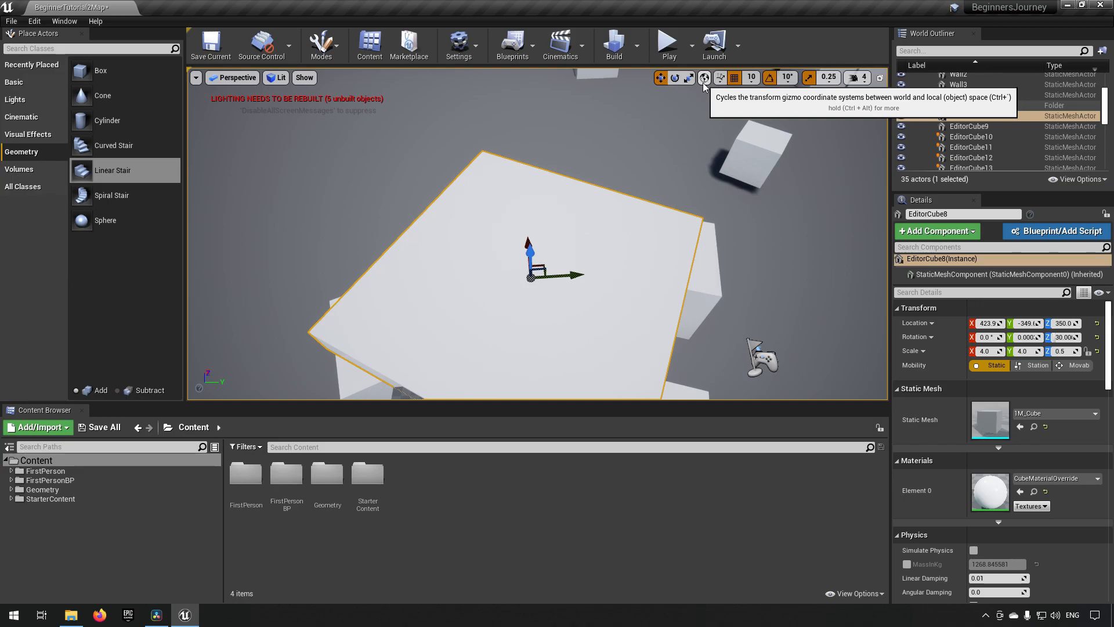
{"action": "left_click", "coordinate": [704, 85]}
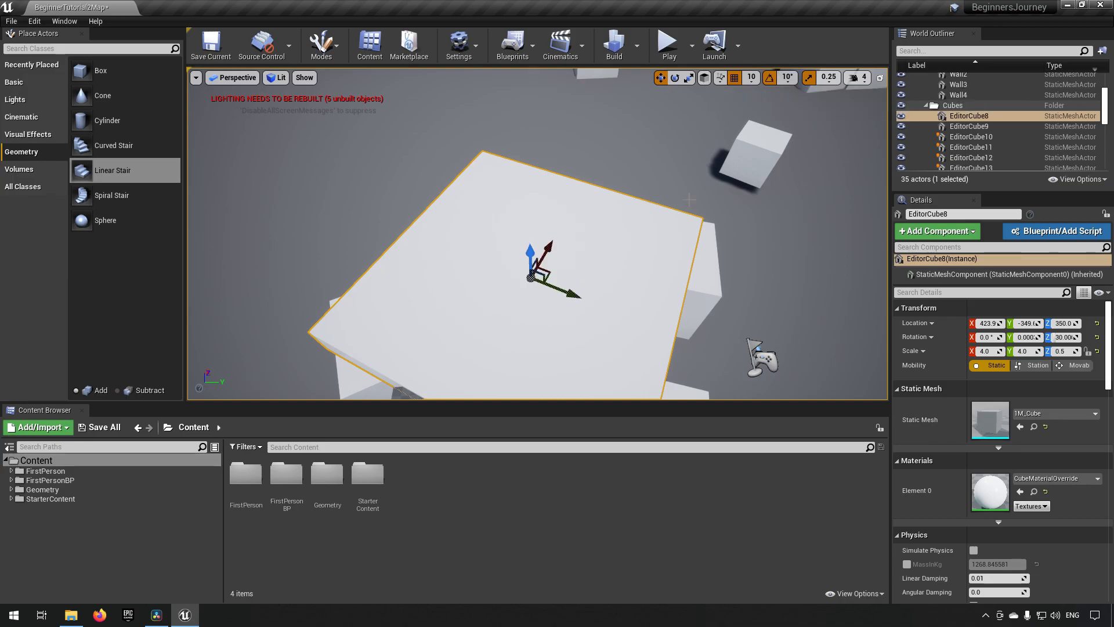
Examine the slab's local move axes and the finished platform with its stairs from several sides.
{"action": "key", "text": "d"}
{"action": "right_click_drag", "start_coordinate": [699, 257], "coordinate": [604, 249]}
{"action": "key", "text": "w"}
{"action": "right_click_drag", "start_coordinate": [768, 266], "coordinate": [711, 258]}
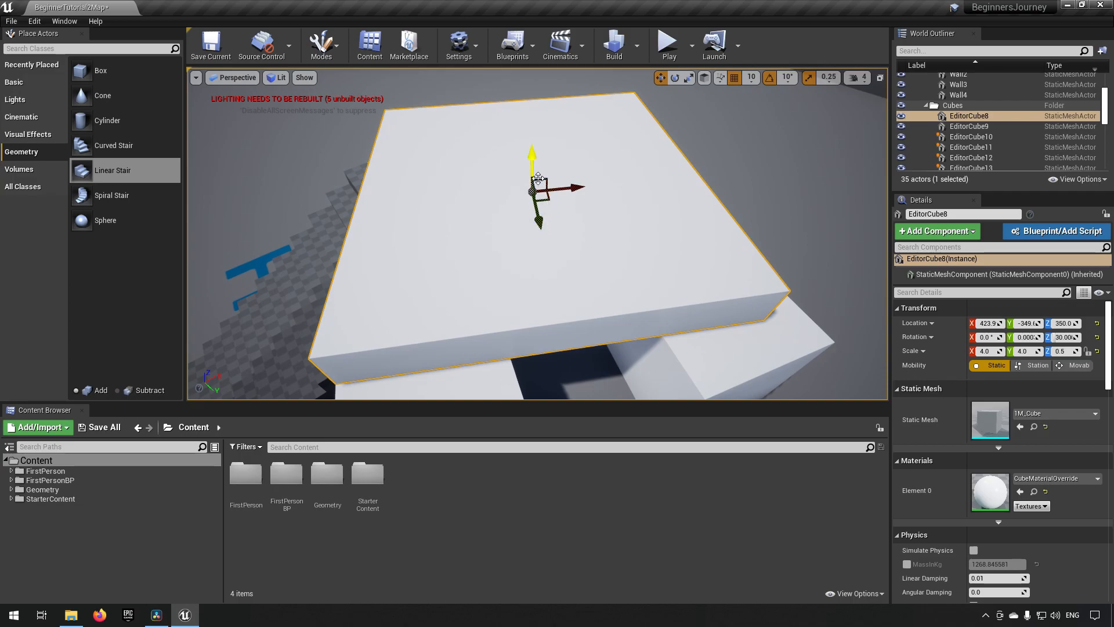
{"action": "key", "text": "a"}
{"action": "right_click_drag", "start_coordinate": [680, 205], "coordinate": [740, 203]}
{"action": "key", "text": "d"}
{"action": "key", "text": "s"}
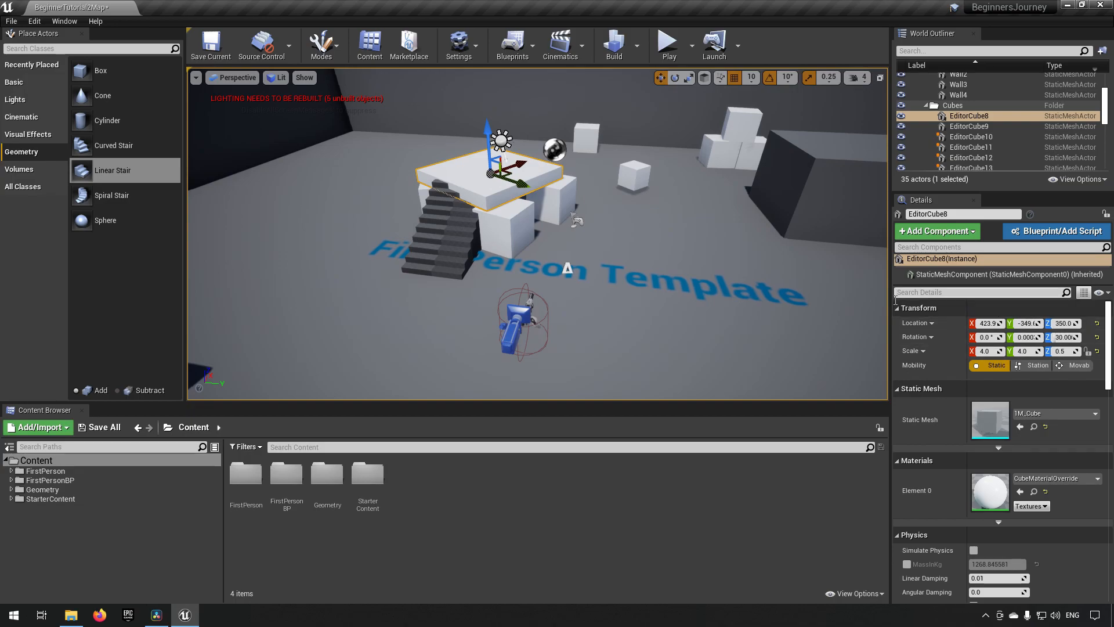
{"action": "right_click_drag", "start_coordinate": [685, 262], "coordinate": [797, 261]}
{"action": "key", "text": "w"}
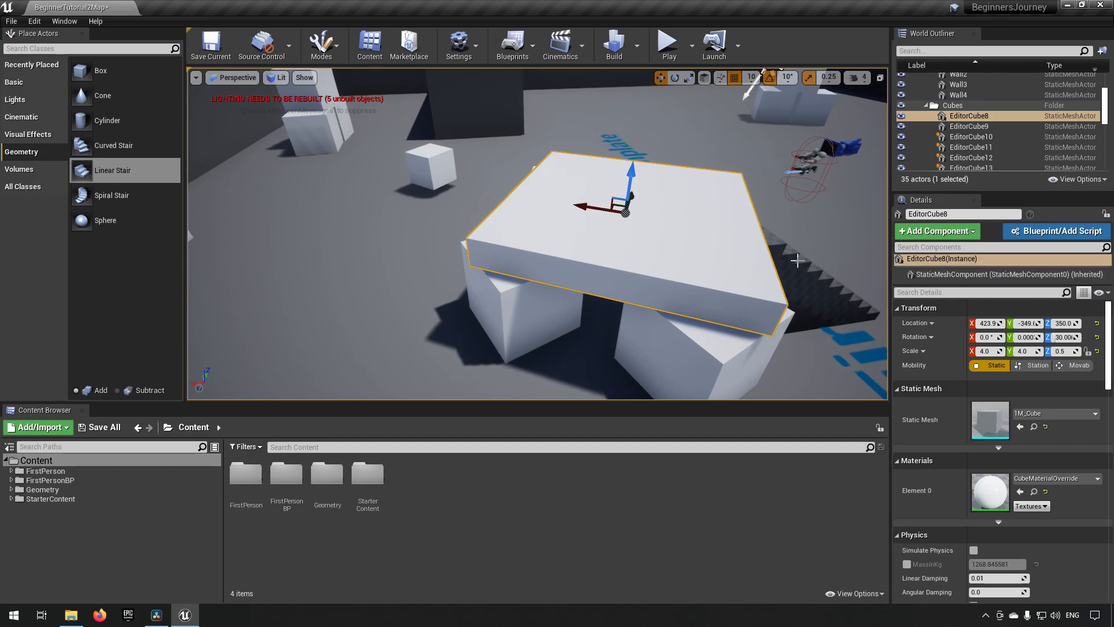